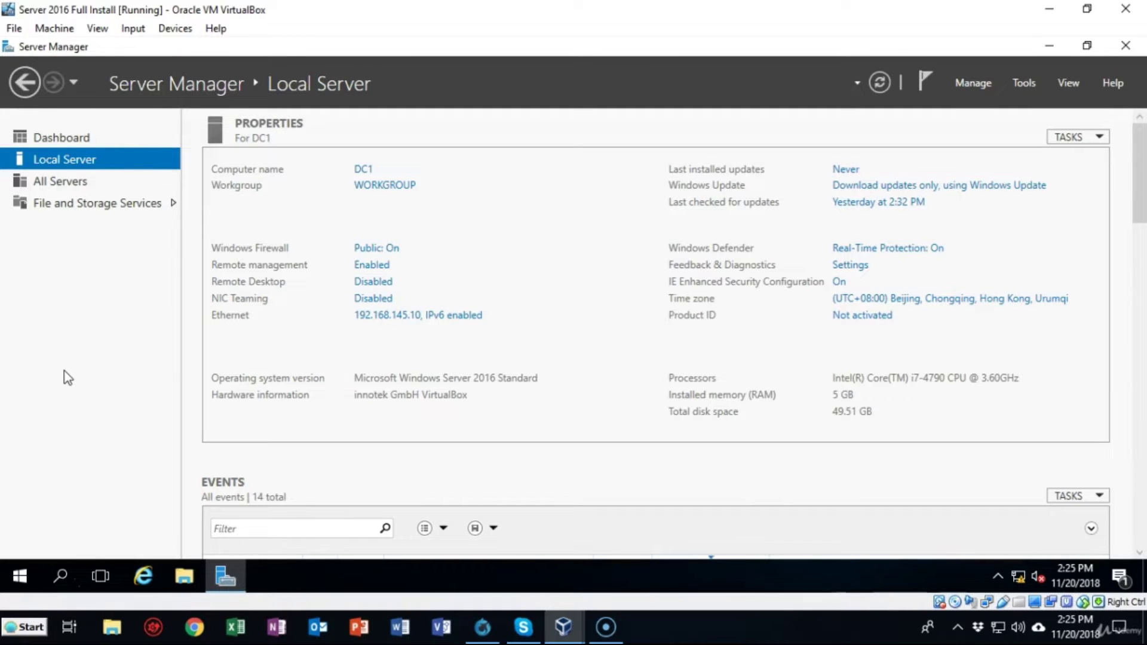
Start adding roles and features from the Server Manager dashboard and continue past the introduction page.
{"action": "left_click", "coordinate": [114, 65]}
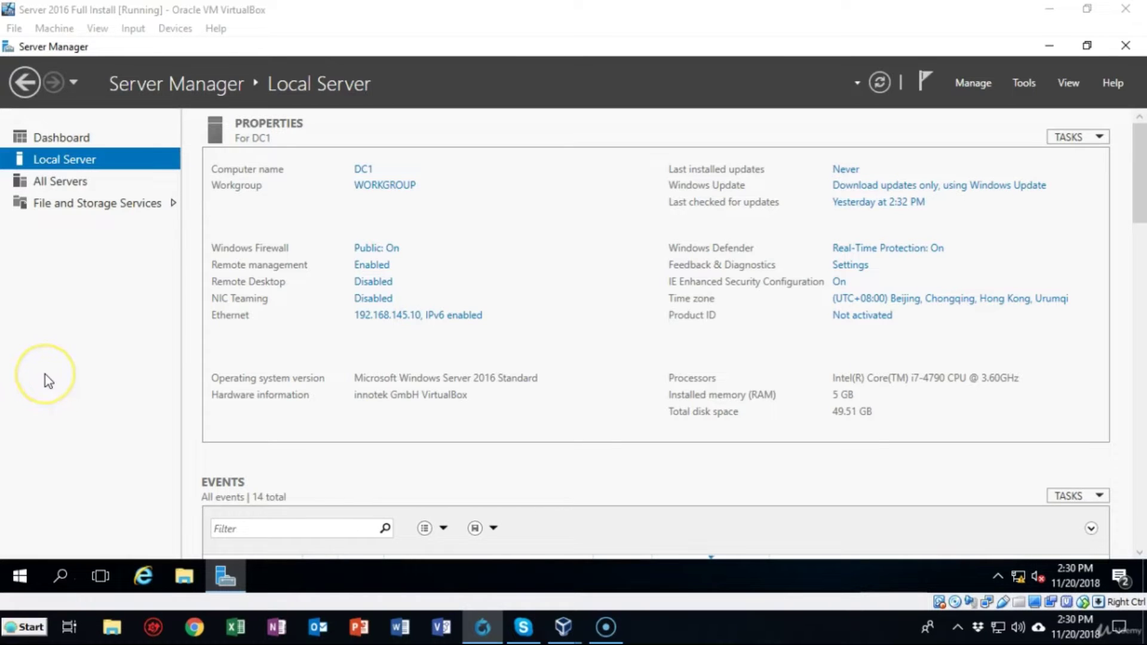
{"action": "left_click", "coordinate": [63, 138]}
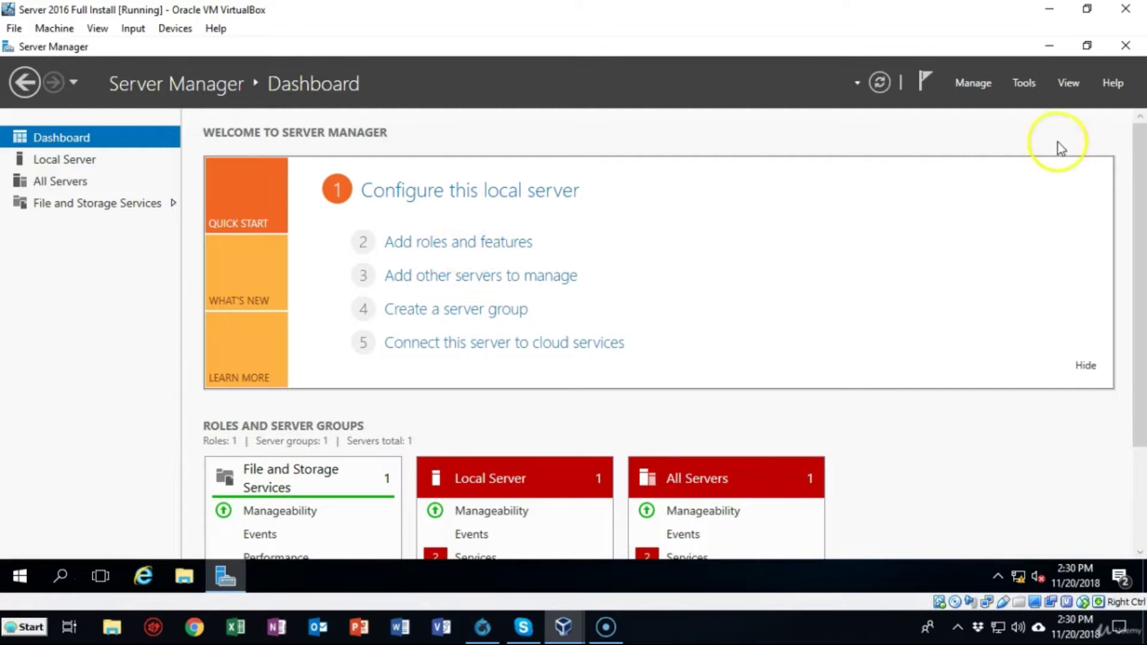
{"action": "left_click", "coordinate": [978, 88]}
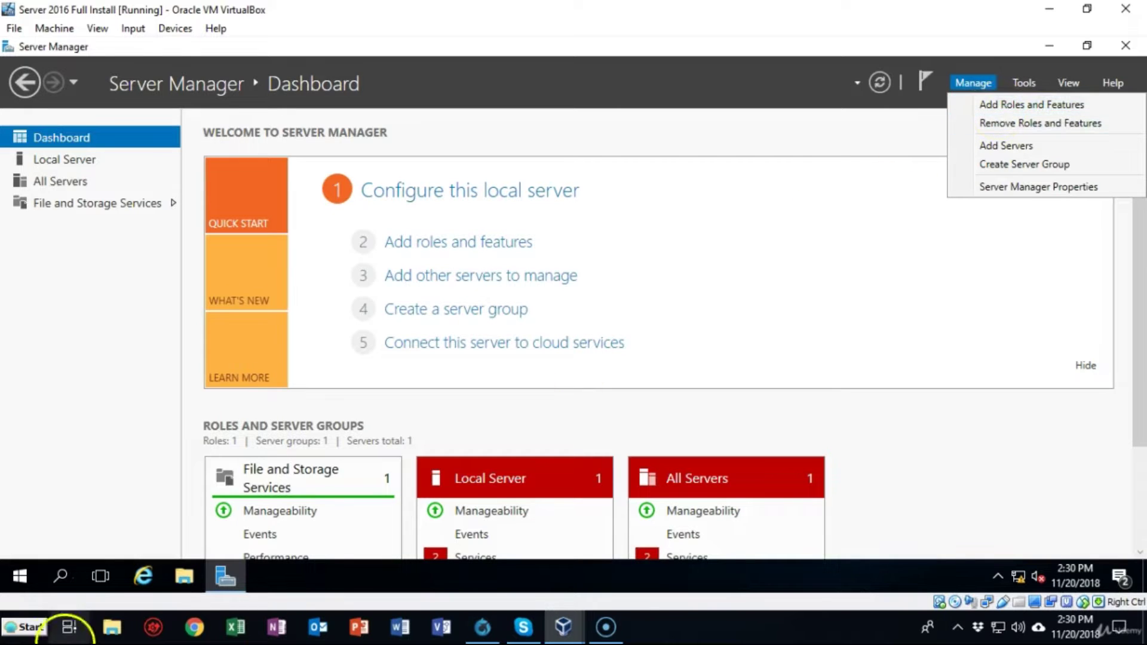
{"action": "left_click", "coordinate": [717, 245]}
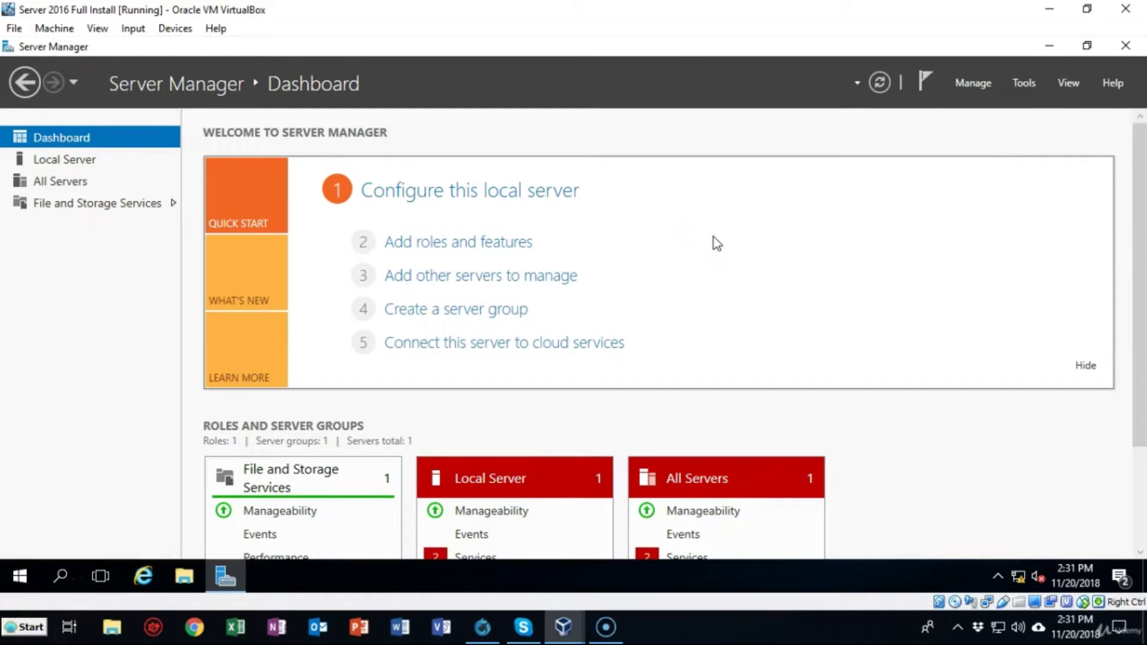
{"action": "left_click", "coordinate": [482, 245]}
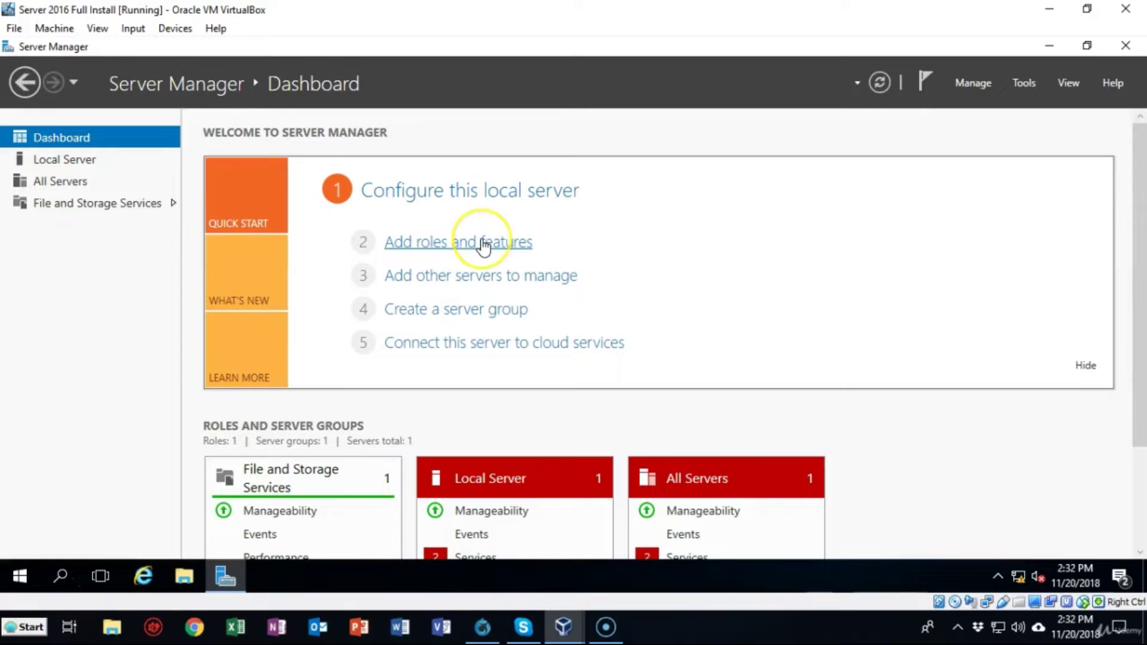
{"action": "left_click", "coordinate": [483, 245]}
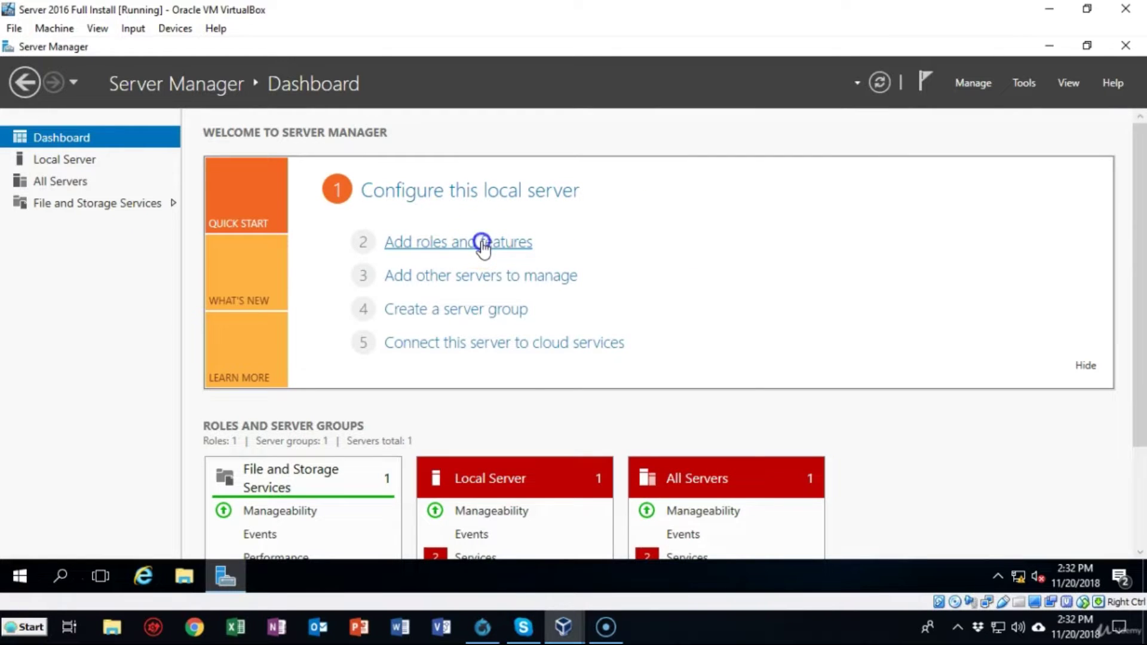
{"action": "left_click", "coordinate": [539, 407]}
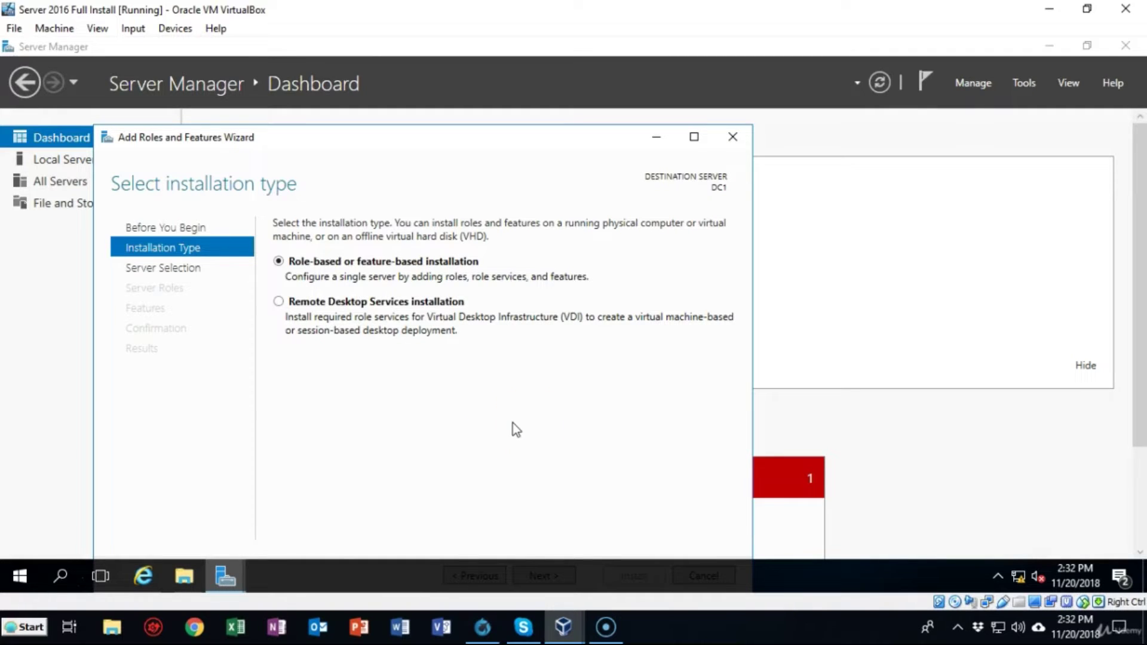
Maximize the wizard and choose a role-based or feature-based installation on server DC1 from the server pool.
{"action": "double_click", "coordinate": [573, 137]}
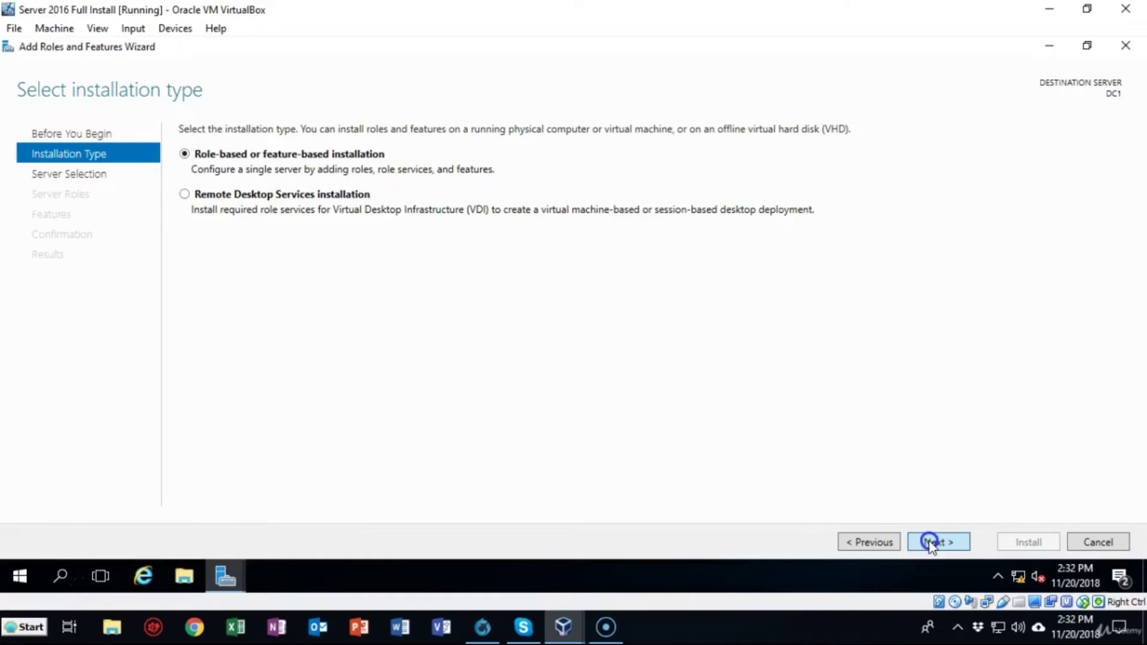
{"action": "left_click", "coordinate": [930, 544]}
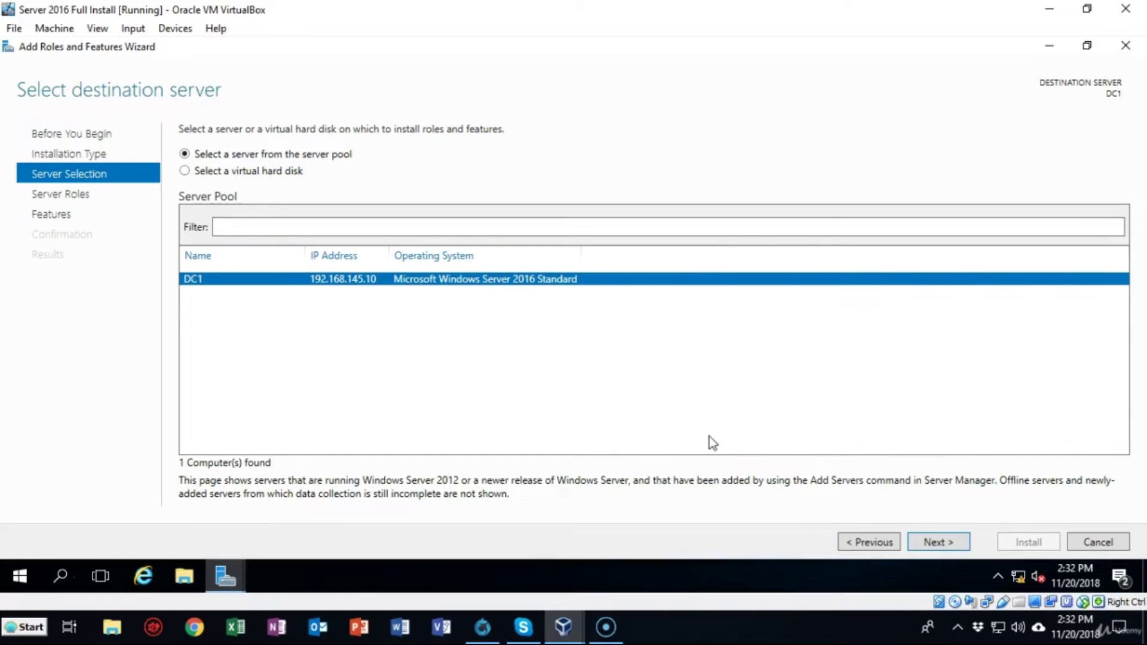
{"action": "left_click", "coordinate": [929, 546]}
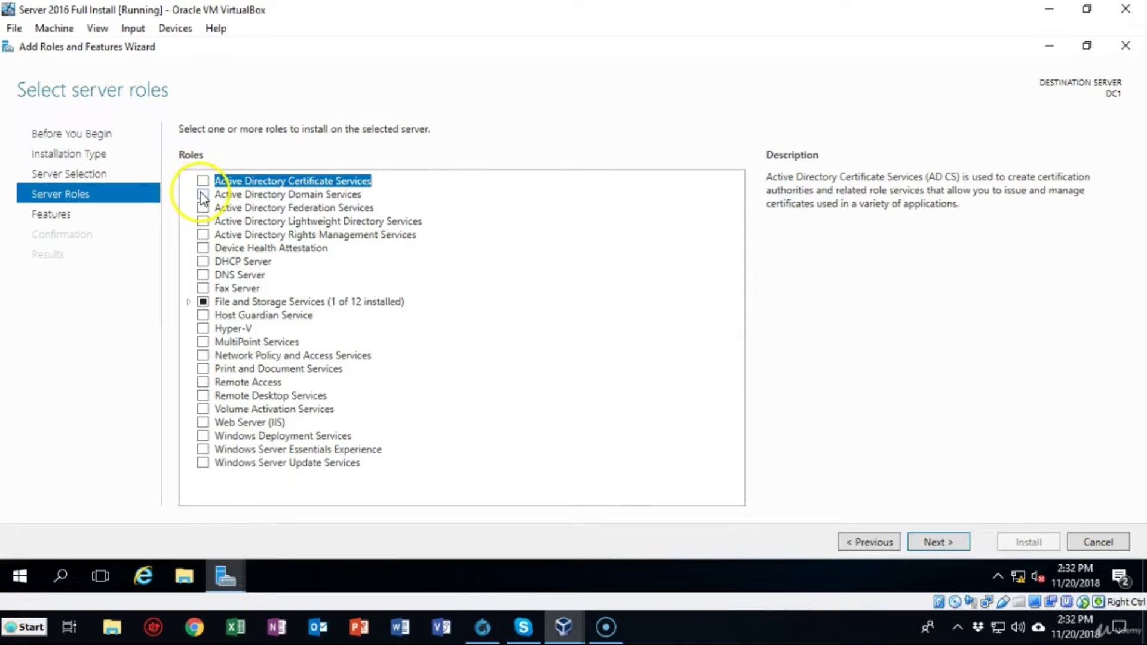
Select the Active Directory Domain Services and DHCP Server roles, including their default required features.
{"action": "left_click", "coordinate": [202, 194]}
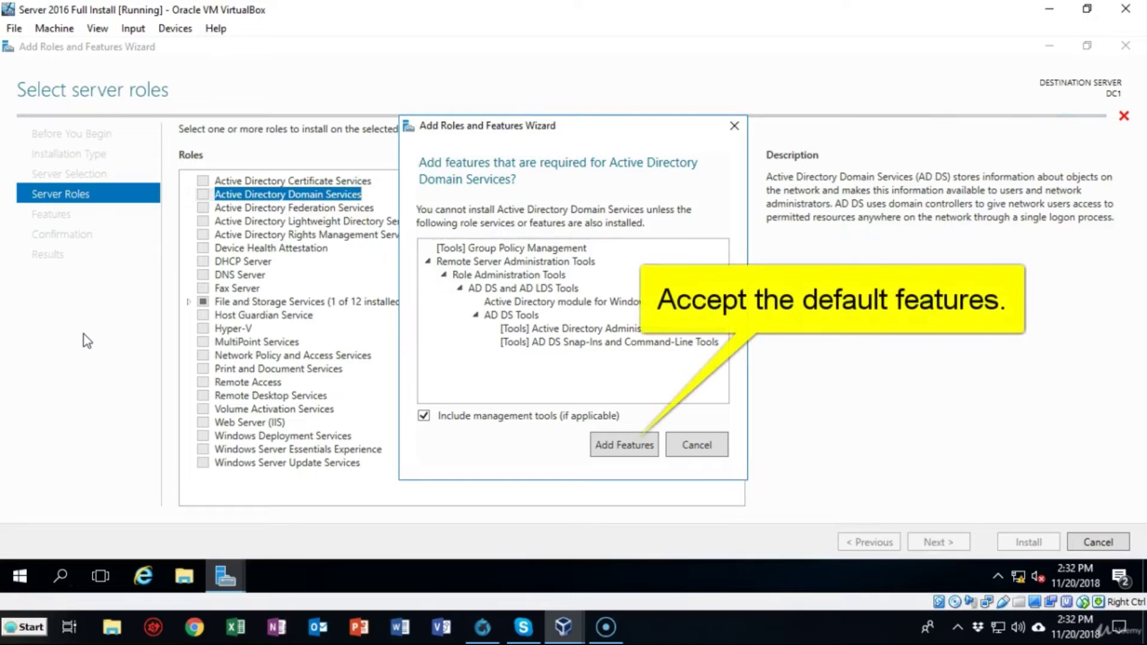
{"action": "left_click", "coordinate": [203, 262]}
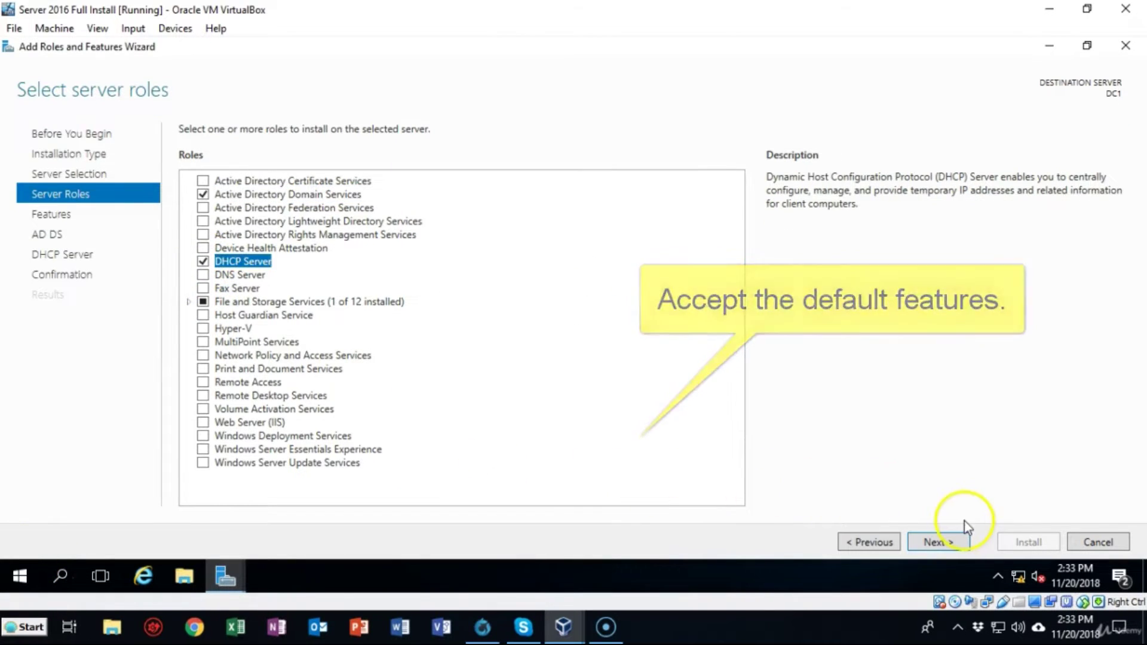
{"action": "left_click", "coordinate": [939, 544]}
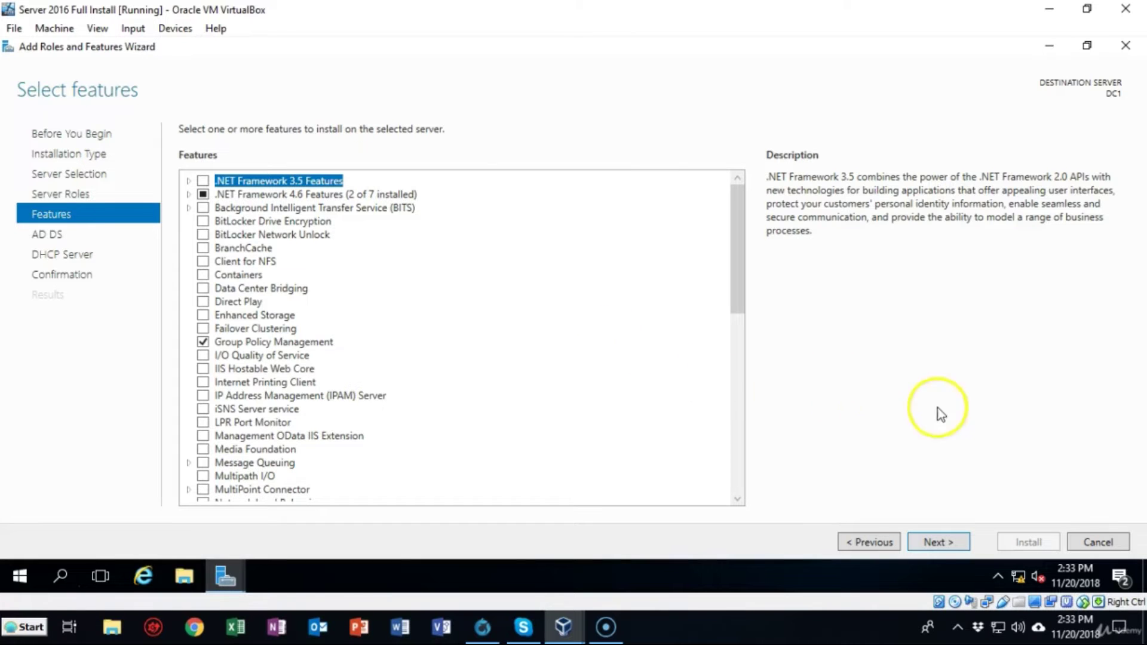
Keep the default feature selection and install the chosen roles on DC1 without enabling automatic restart.
{"action": "left_click", "coordinate": [939, 543]}
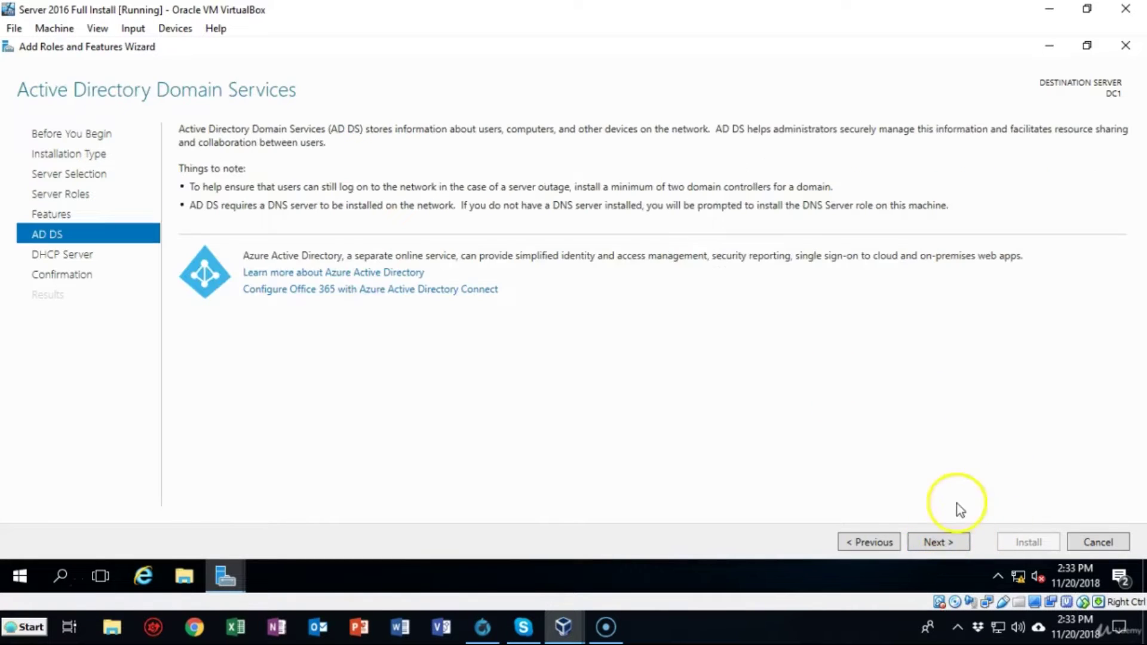
{"action": "left_click", "coordinate": [931, 545]}
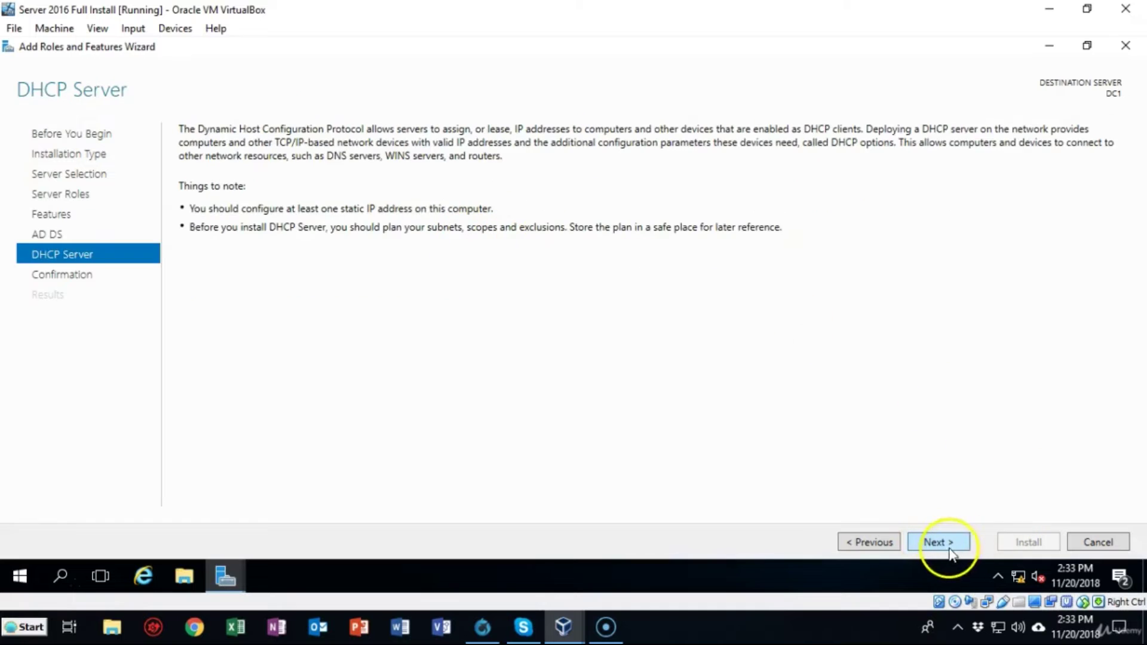
{"action": "left_click", "coordinate": [942, 544]}
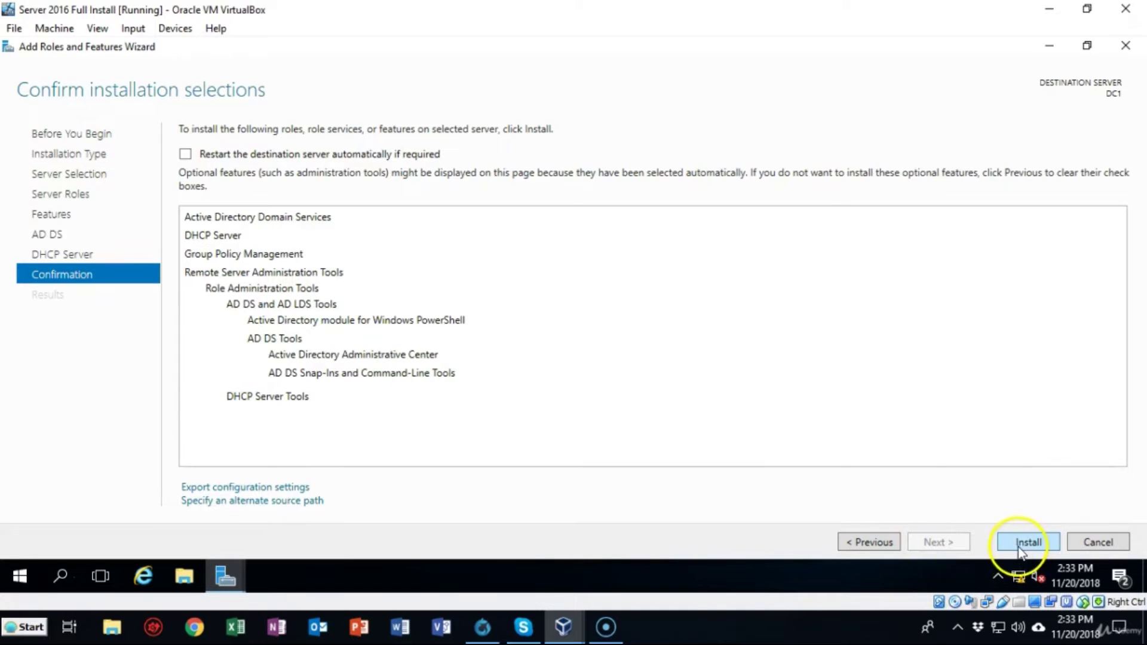
{"action": "left_click", "coordinate": [1023, 542]}
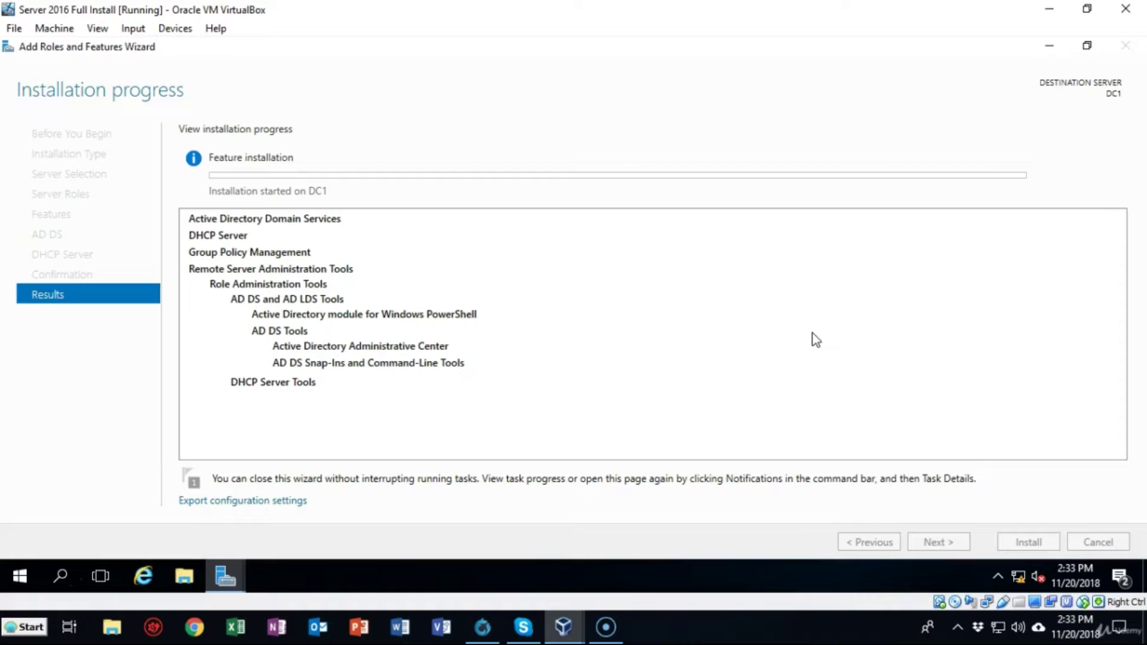
Start promoting the server to a domain controller, adding a new forest with the root domain us.syberoffense.com.
{"action": "left_click", "coordinate": [40, 445]}
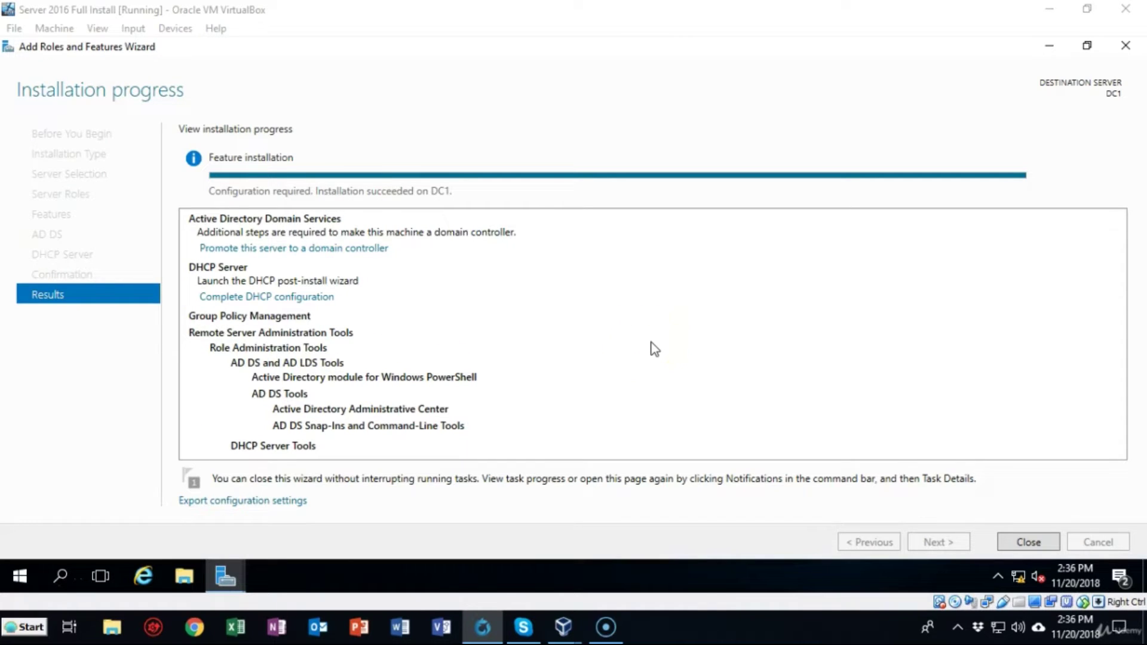
{"action": "left_click", "coordinate": [305, 250]}
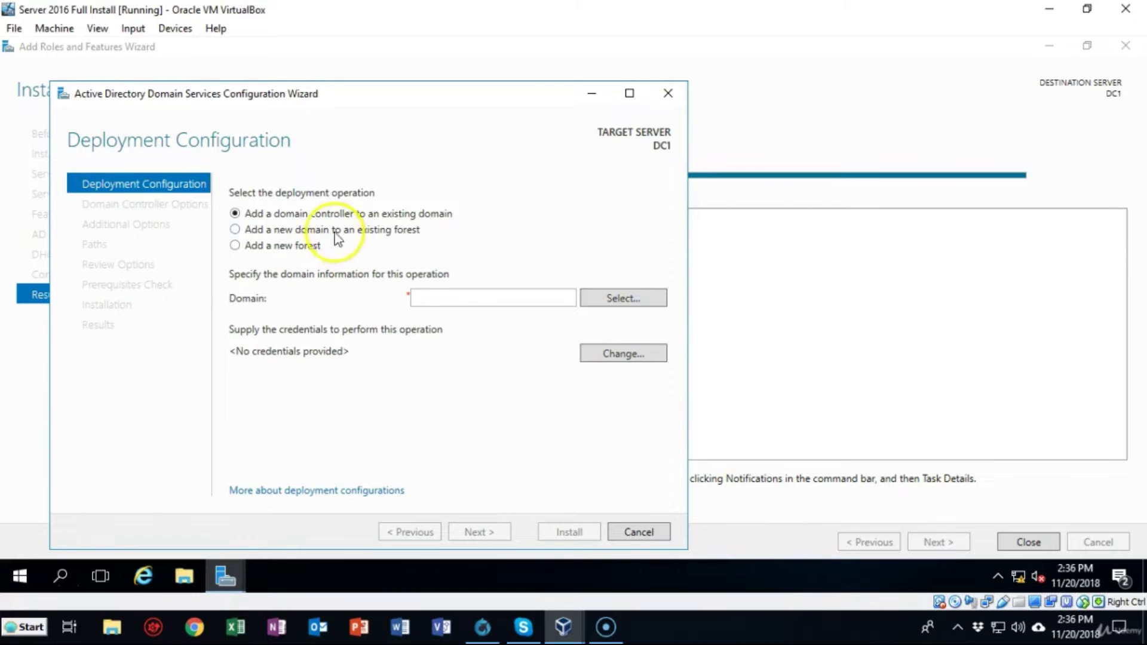
{"action": "left_click", "coordinate": [236, 245]}
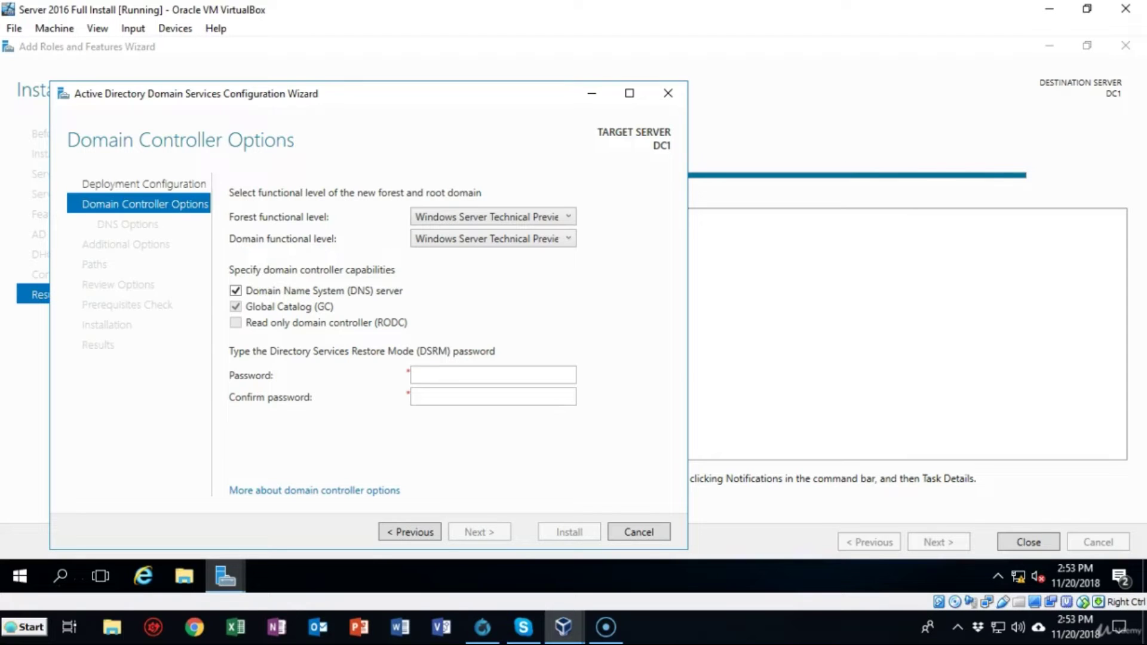
Enter and confirm the Directory Services Restore Mode password, keeping the default domain controller and DNS options.
{"action": "left_click", "coordinate": [415, 375]}
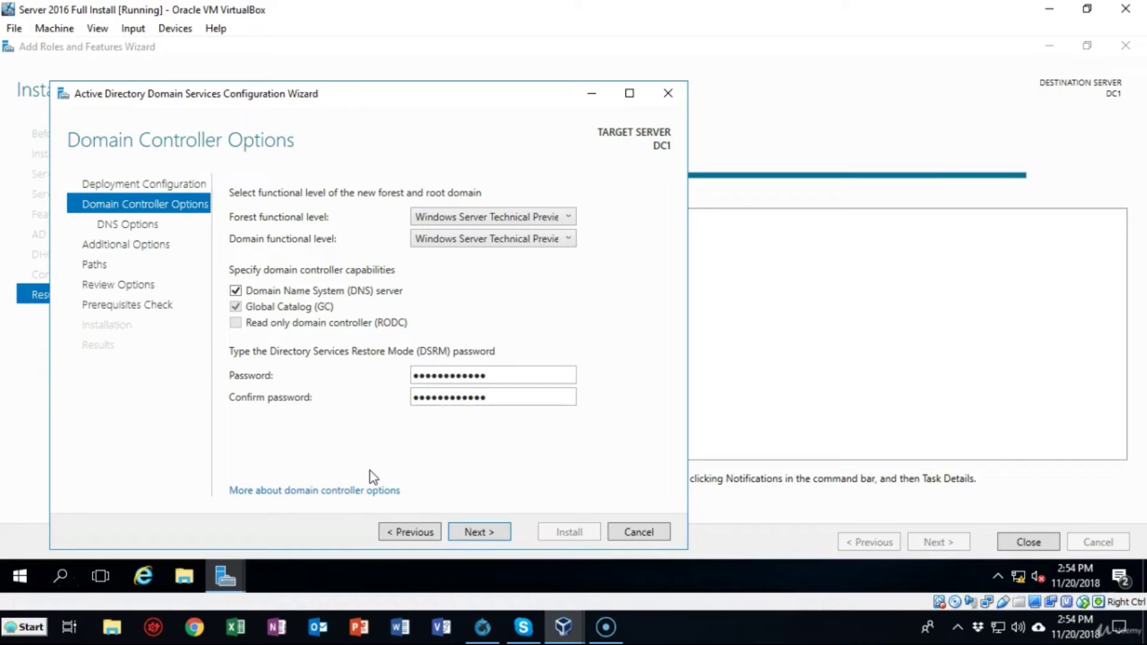
{"action": "left_click", "coordinate": [481, 531]}
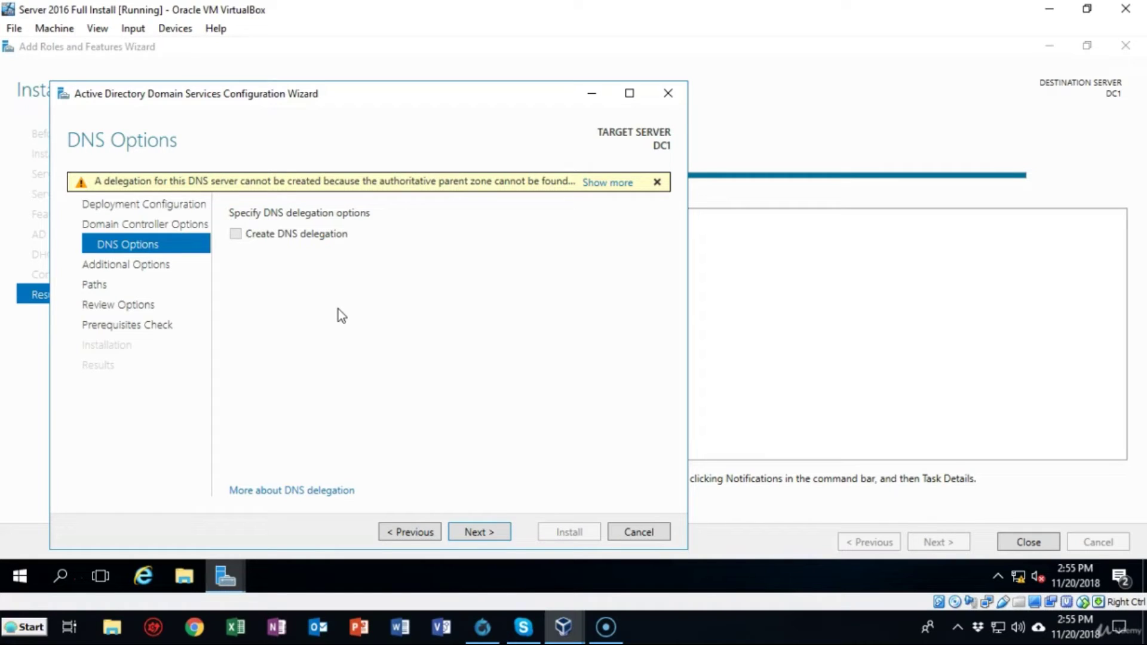
{"action": "left_click", "coordinate": [479, 532]}
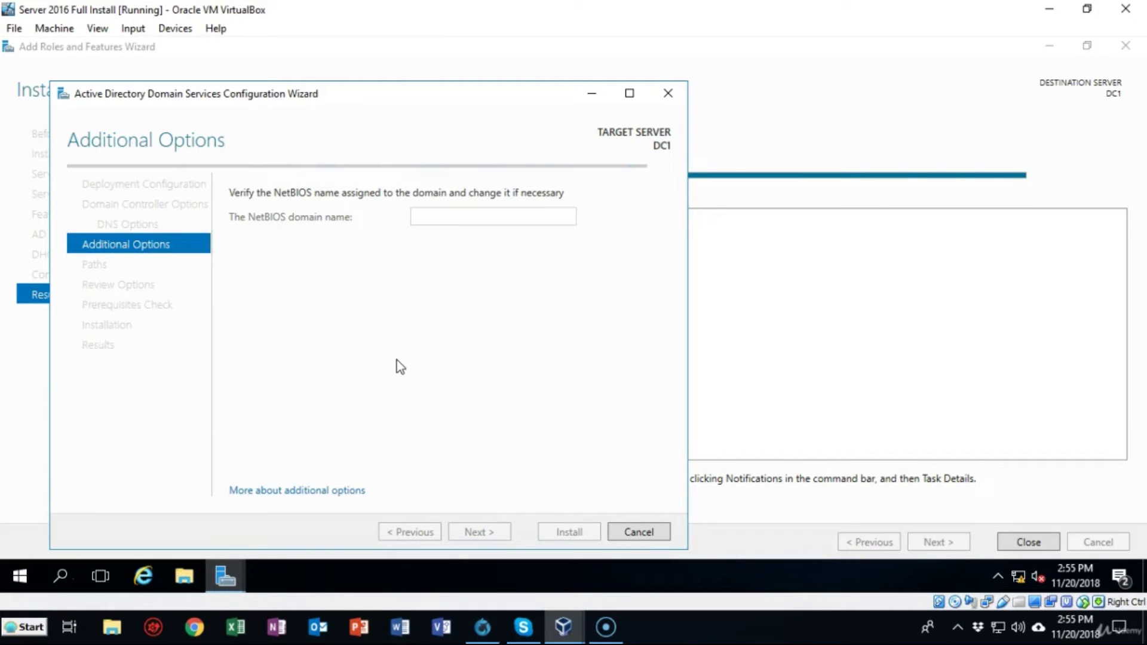
Set the NetBIOS domain name to SYBEROFFENSE and keep the default paths.
{"action": "double_click", "coordinate": [445, 217]}
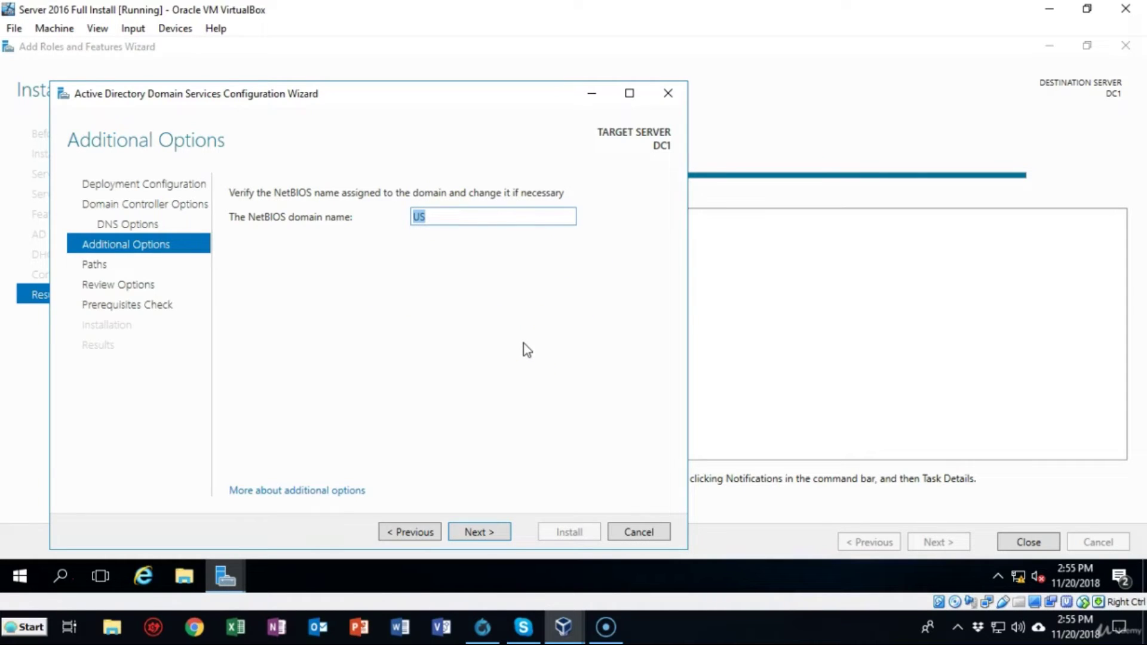
{"action": "type", "text": "SYBEROFFENSE"}
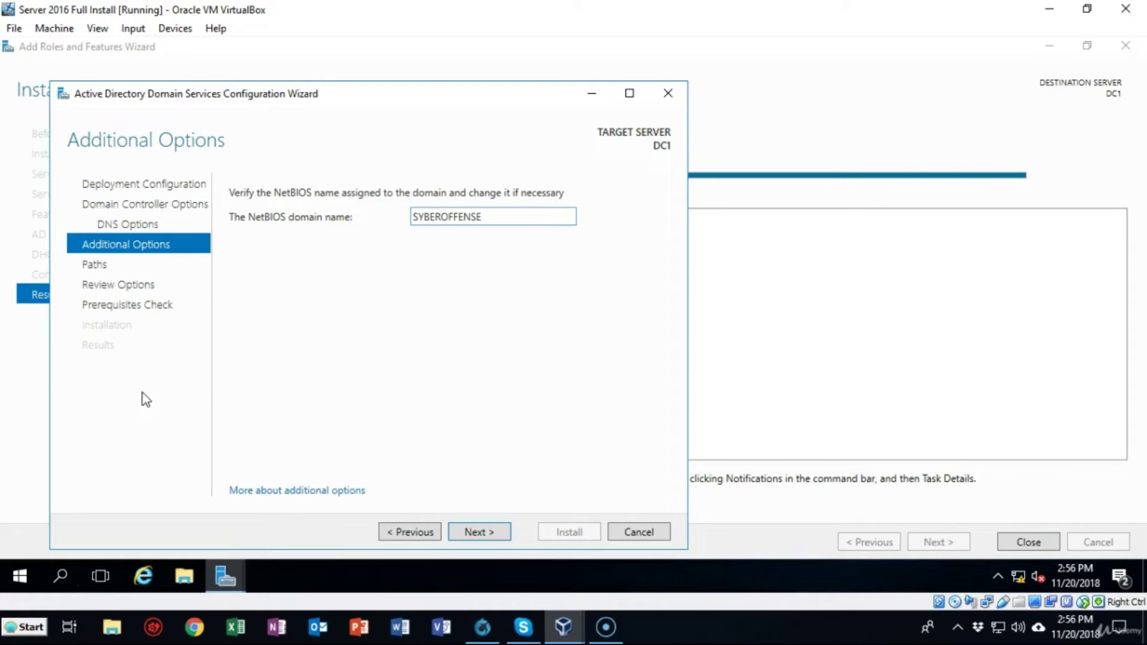
{"action": "left_click", "coordinate": [478, 533]}
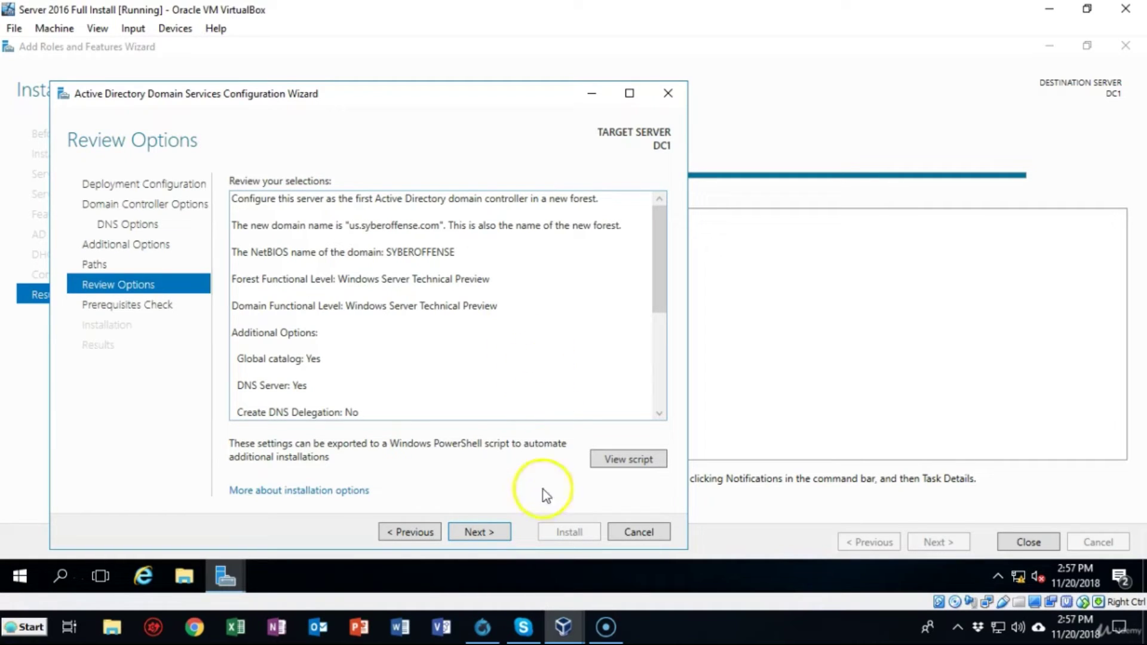
Accept the reviewed options, read through the prerequisites check results, and install the domain controller with its automatic restart.
{"action": "left_click", "coordinate": [481, 531]}
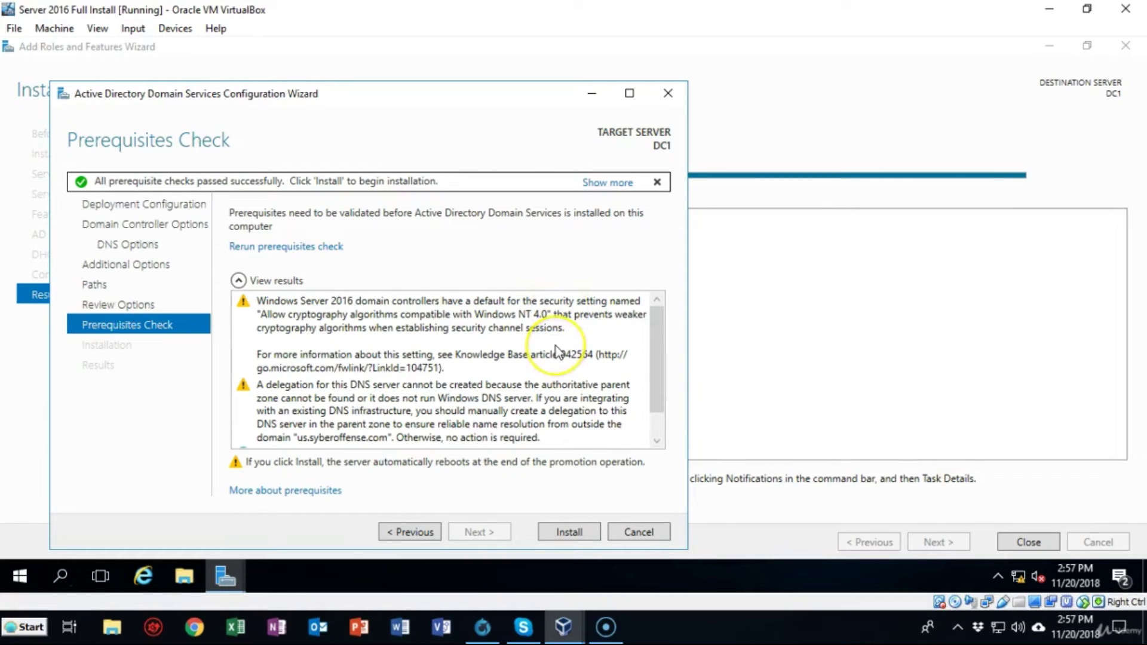
{"action": "scroll", "coordinate": [556, 349], "scroll_direction": "down", "scroll_amount": 1}
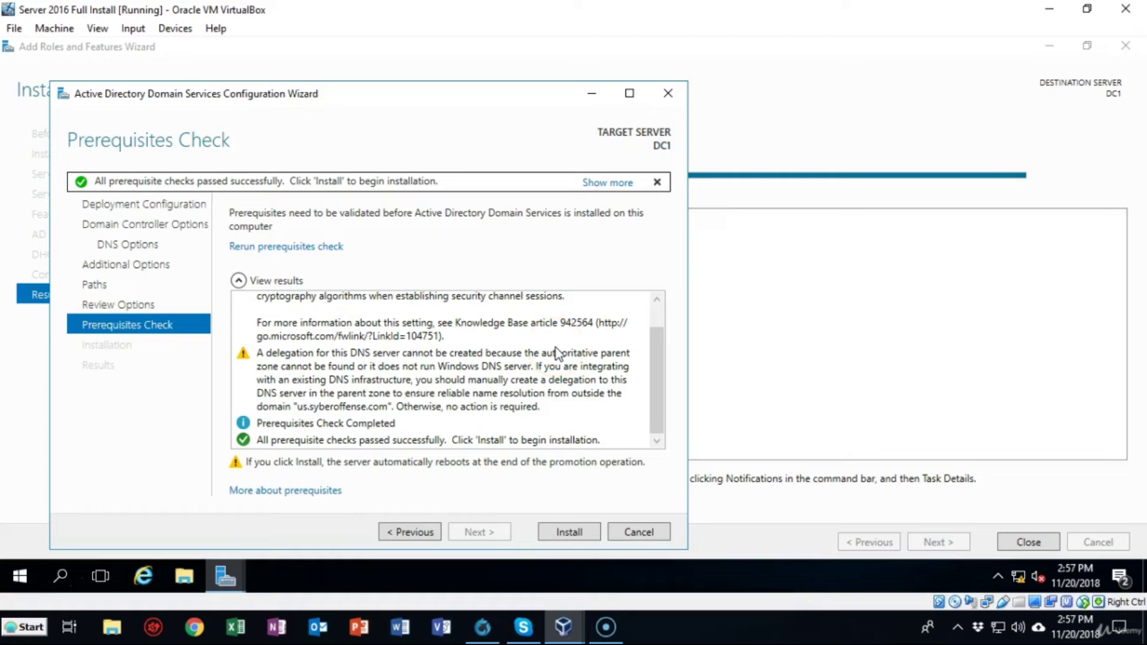
{"action": "scroll", "coordinate": [555, 352], "scroll_direction": "up", "scroll_amount": 1}
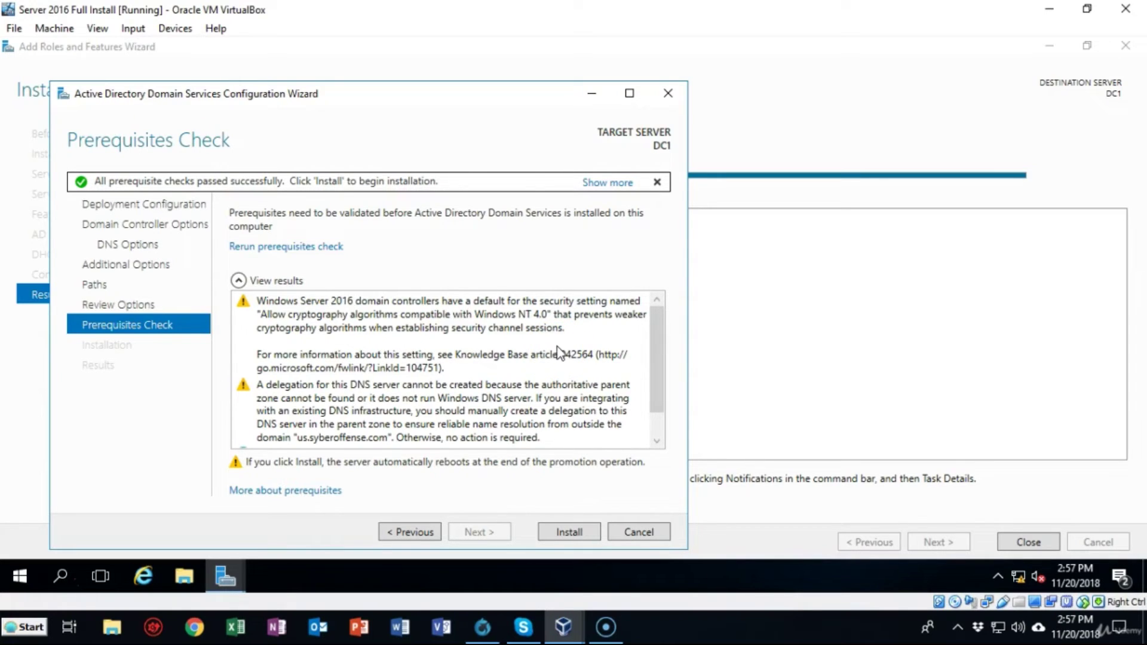
{"action": "scroll", "coordinate": [561, 346], "scroll_direction": "down", "scroll_amount": 1}
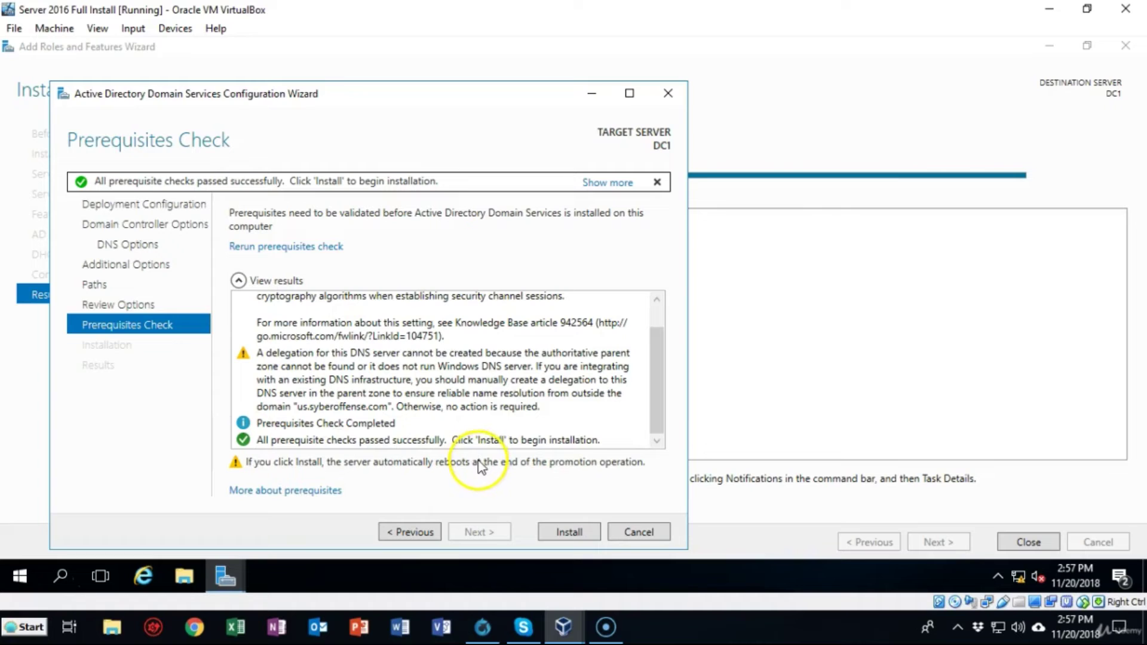
{"action": "left_click", "coordinate": [570, 532]}
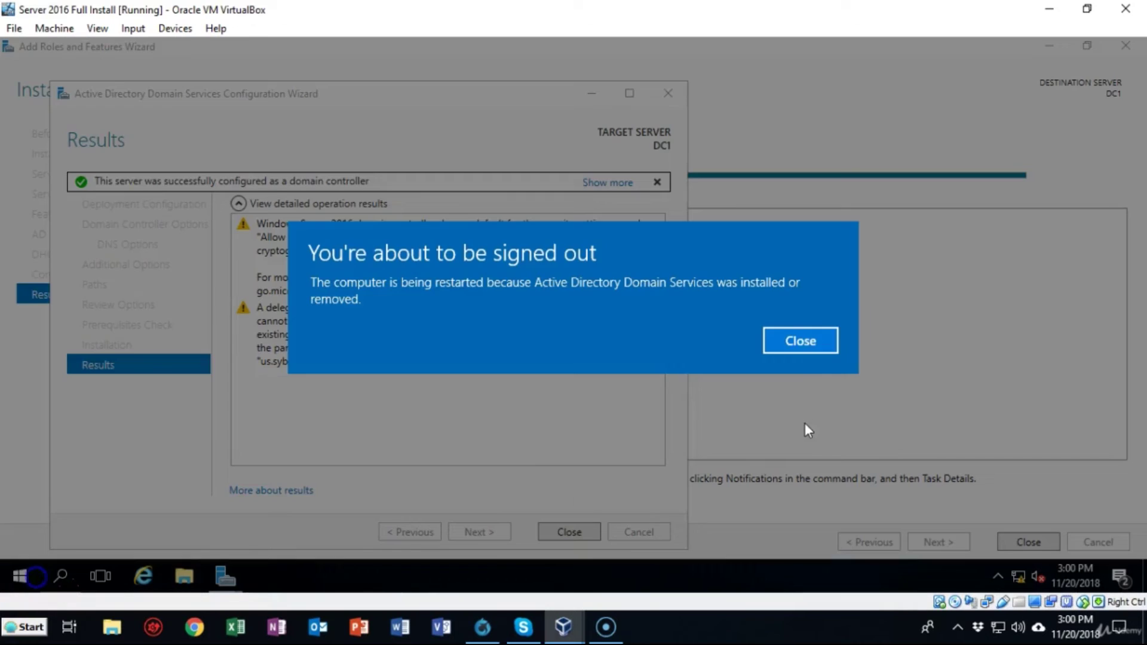
{"action": "left_click", "coordinate": [807, 341]}
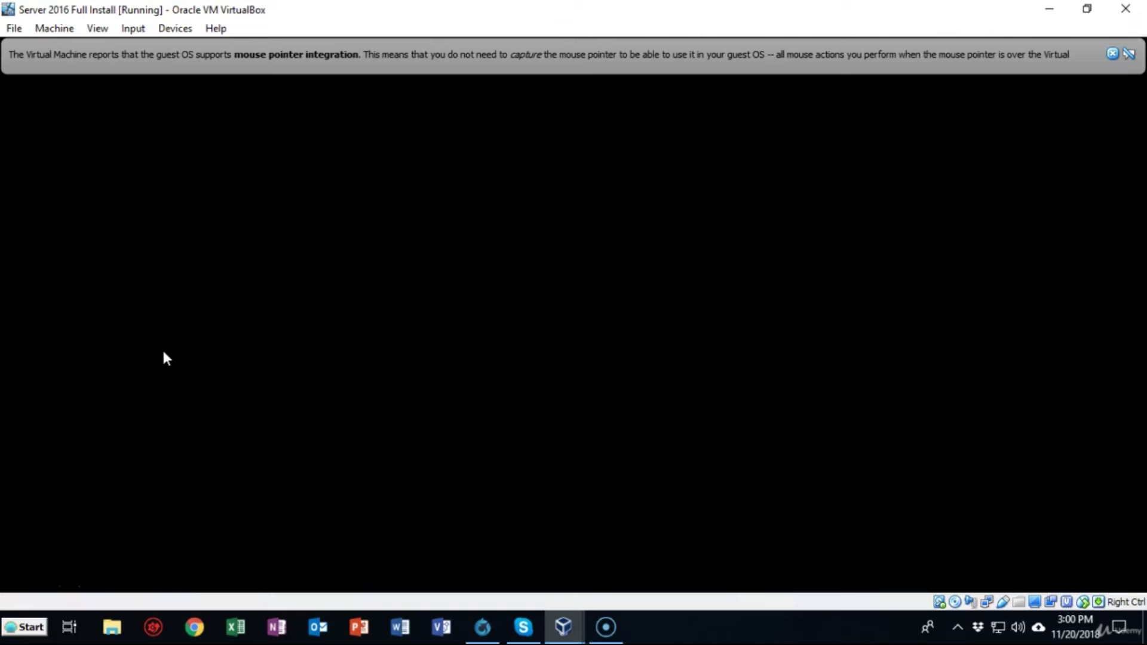
Dismiss the mouse pointer integration notice and send Ctrl-Alt-Del to the restarted virtual machine to reach its sign-in screen.
{"action": "left_click", "coordinate": [167, 346]}
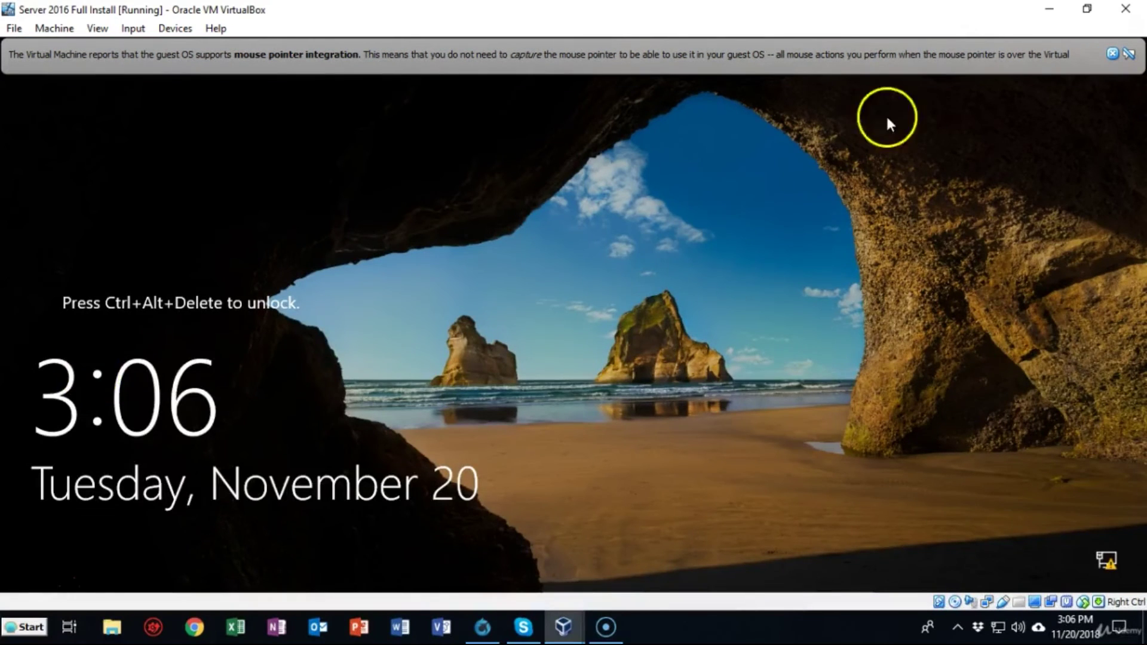
{"action": "left_click", "coordinate": [1112, 54]}
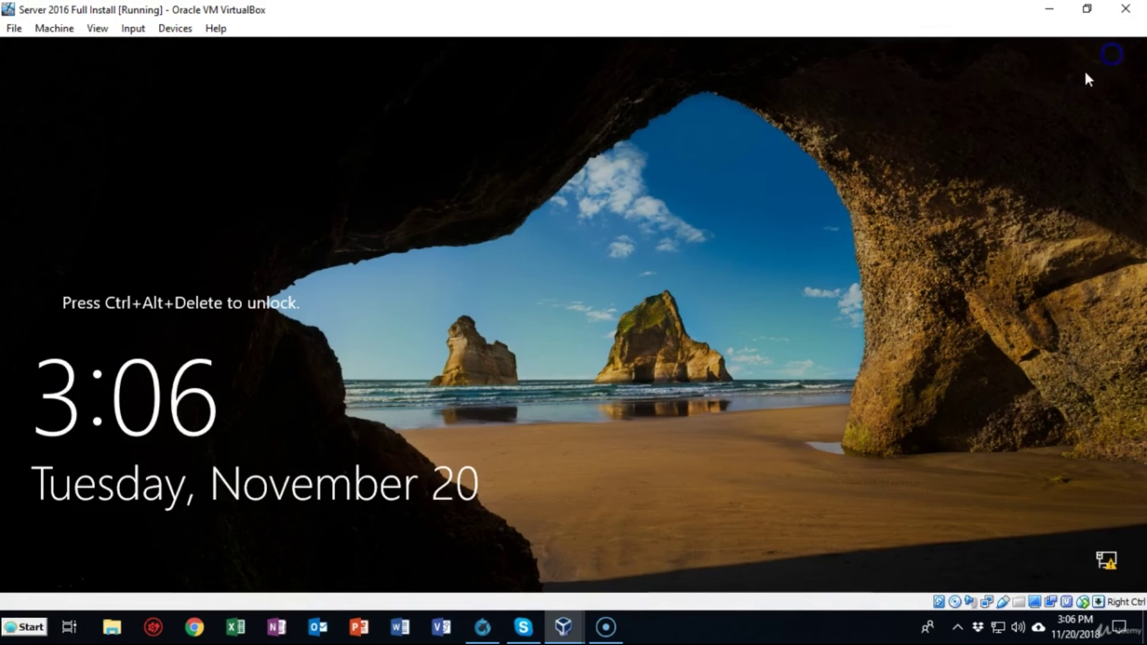
{"action": "left_click", "coordinate": [133, 29]}
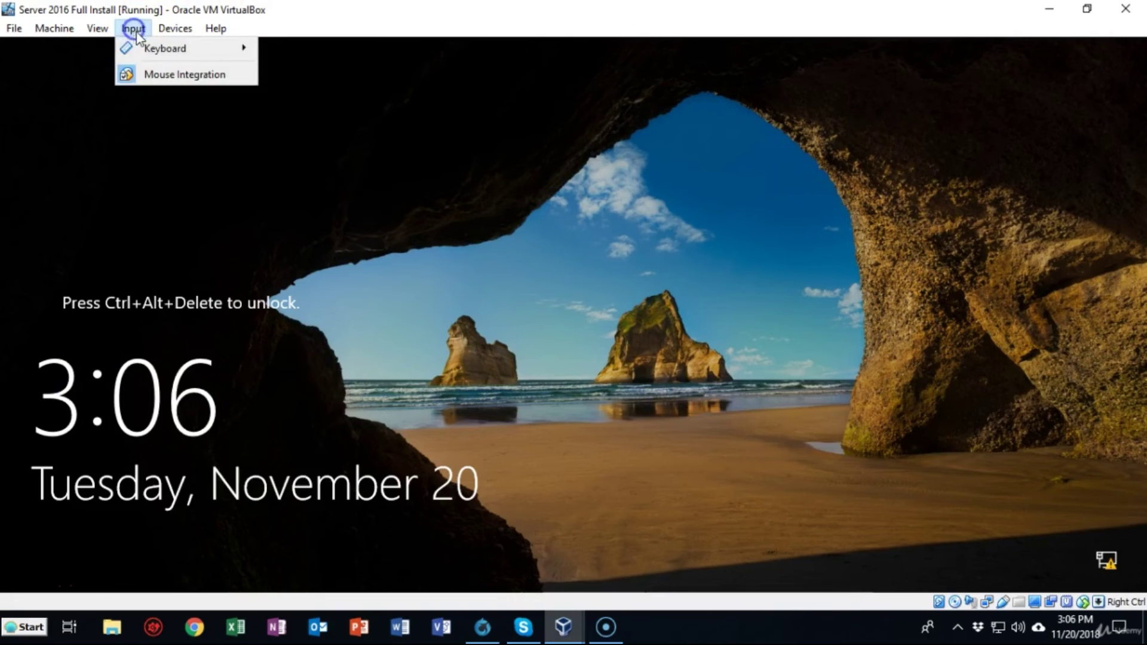
{"action": "mouse_move", "coordinate": [149, 48]}
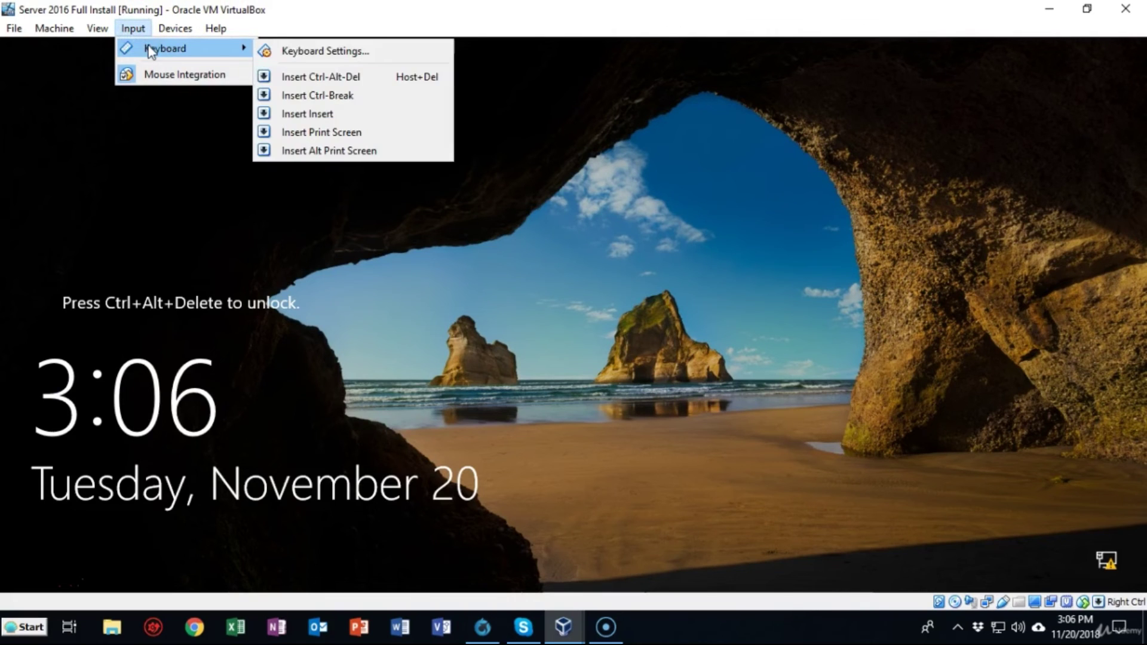
{"action": "left_click", "coordinate": [317, 78]}
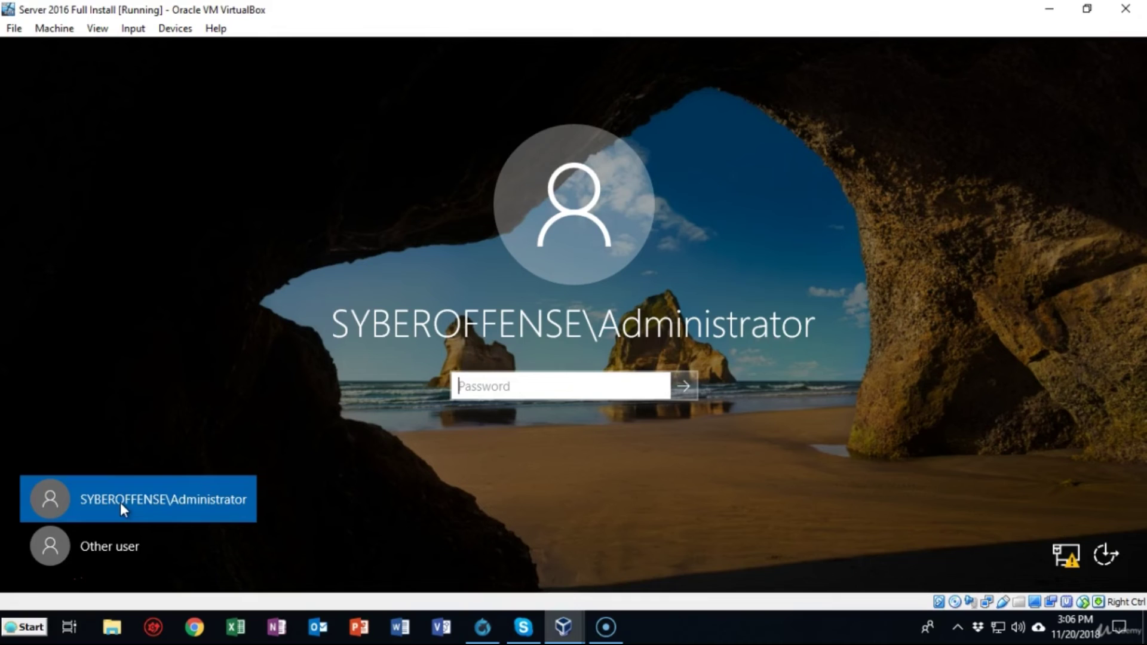
Sign in as SYBEROFFENSE\Administrator with the account password and show the Local Server properties to check the domain and network status.
{"action": "left_click", "coordinate": [520, 386]}
{"action": "left_click", "coordinate": [536, 457]}
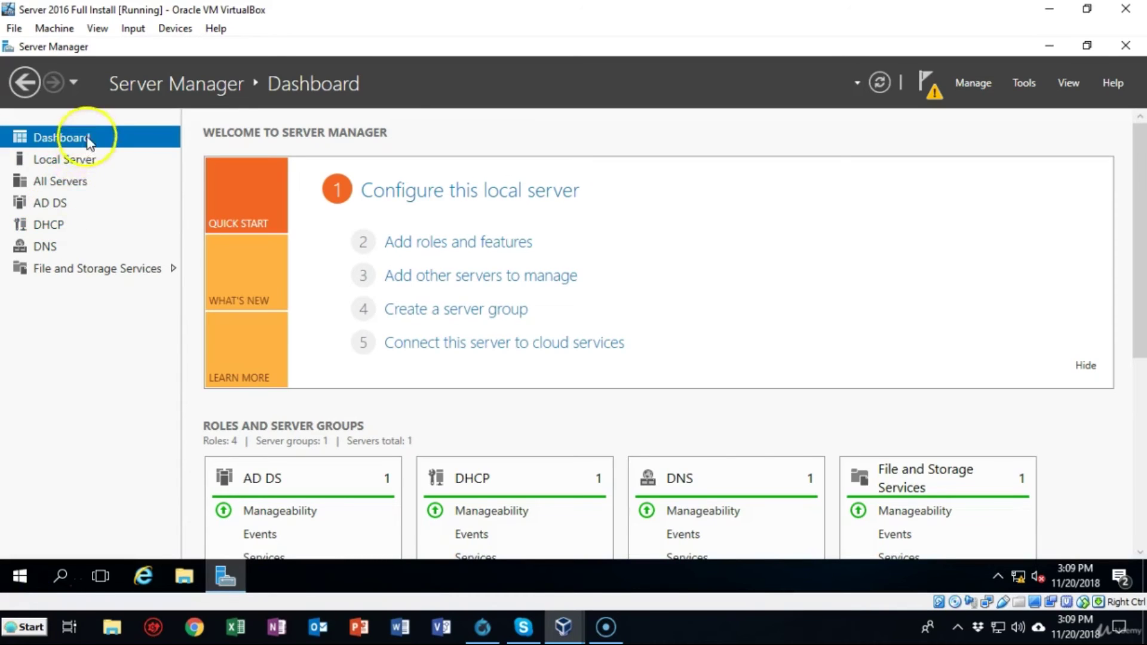
{"action": "left_click", "coordinate": [74, 163]}
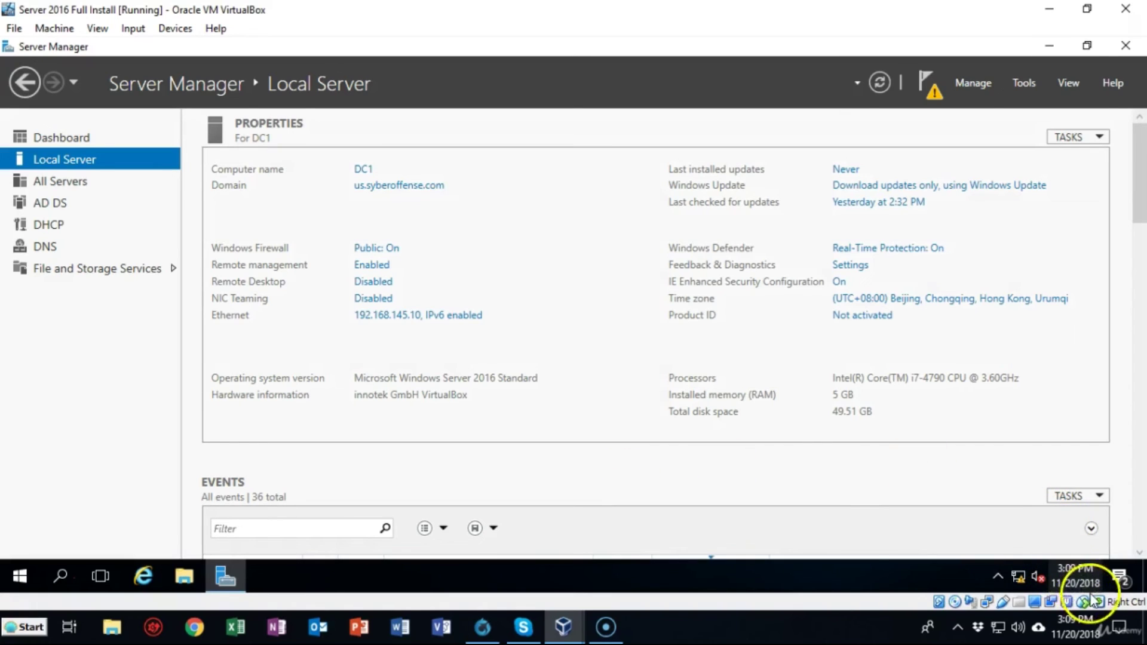
{"action": "mouse_move", "coordinate": [1019, 579]}
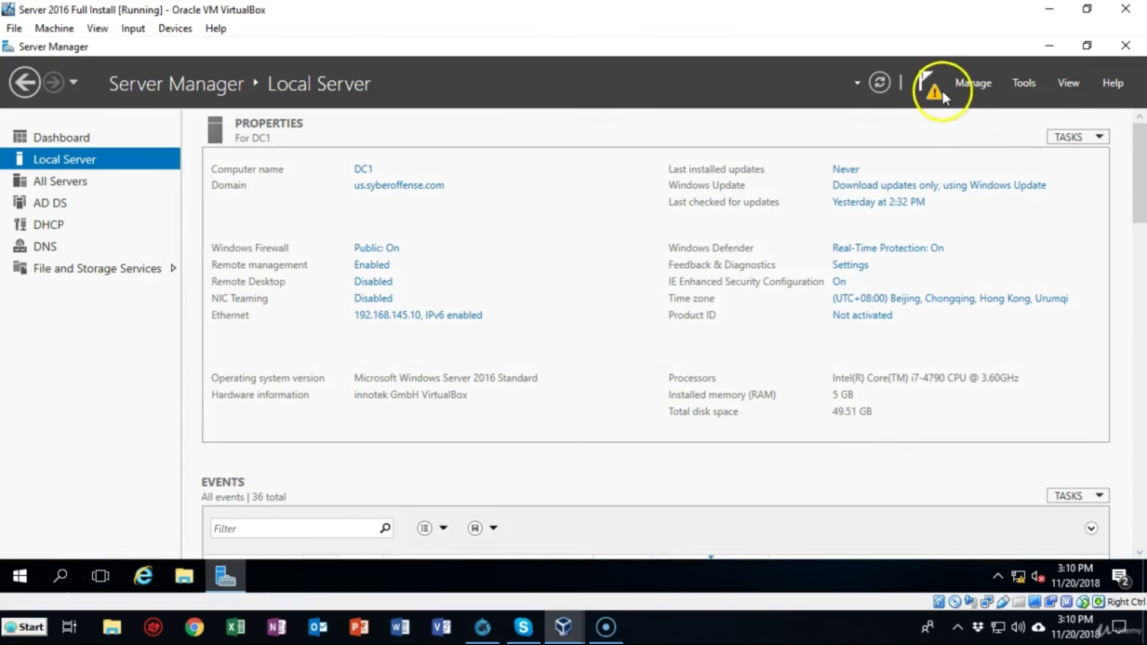
Complete the pending DHCP post-install configuration, creating its security groups and authorizing the server with the SYBEROFFENSE\Administrator credentials.
{"action": "left_click", "coordinate": [934, 94]}
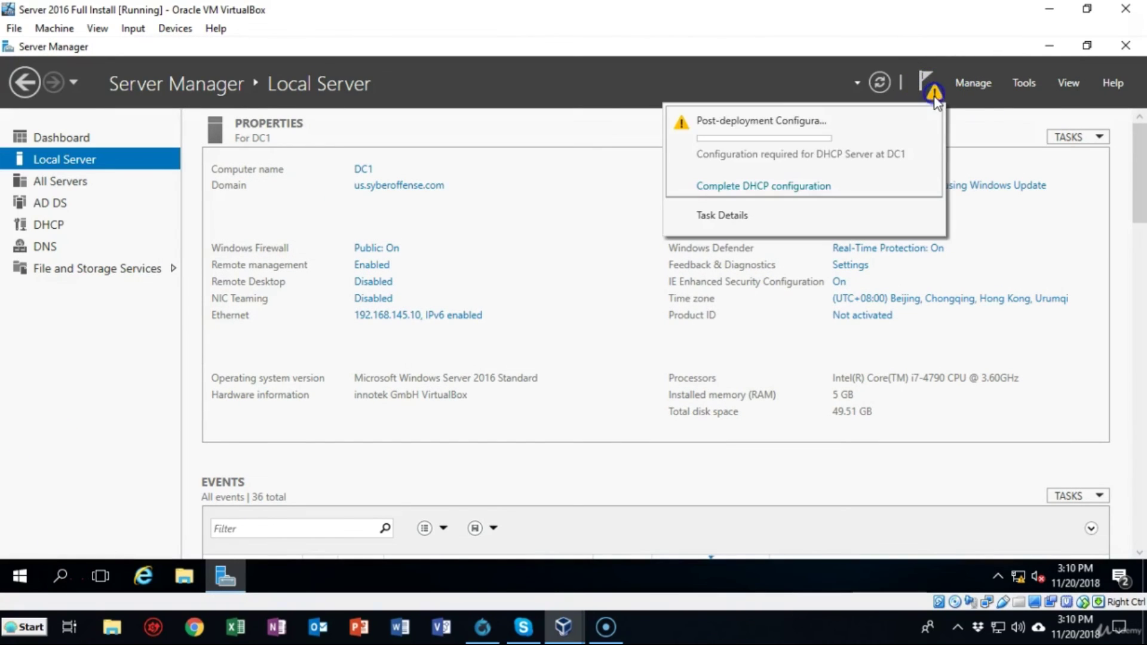
{"action": "left_click", "coordinate": [778, 190]}
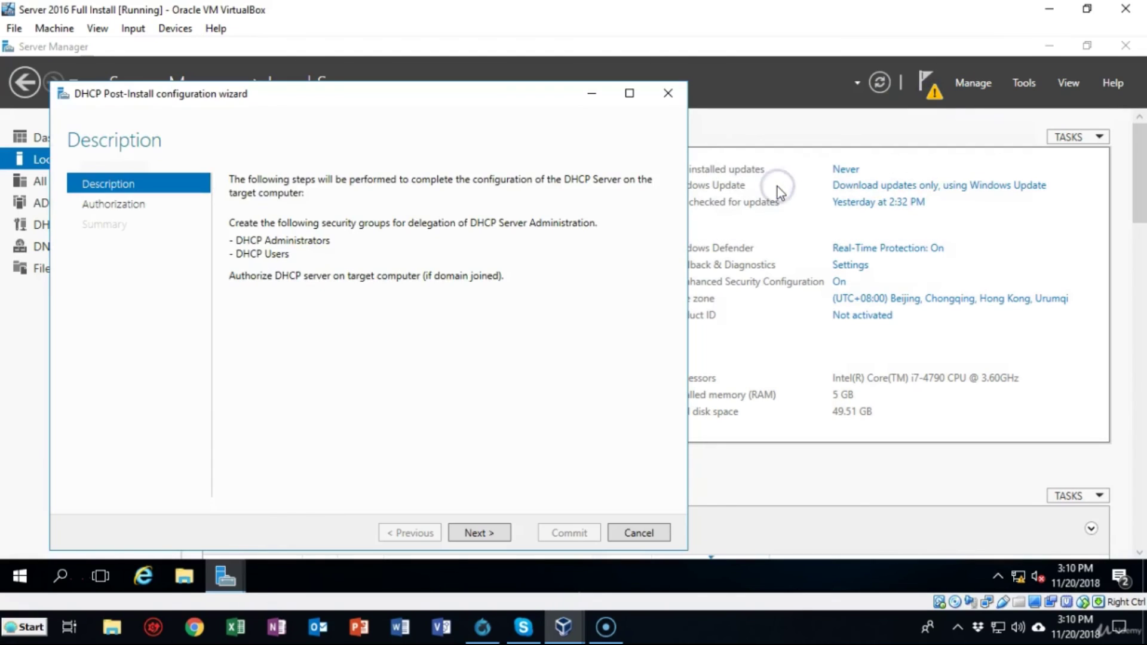
{"action": "left_click", "coordinate": [481, 533]}
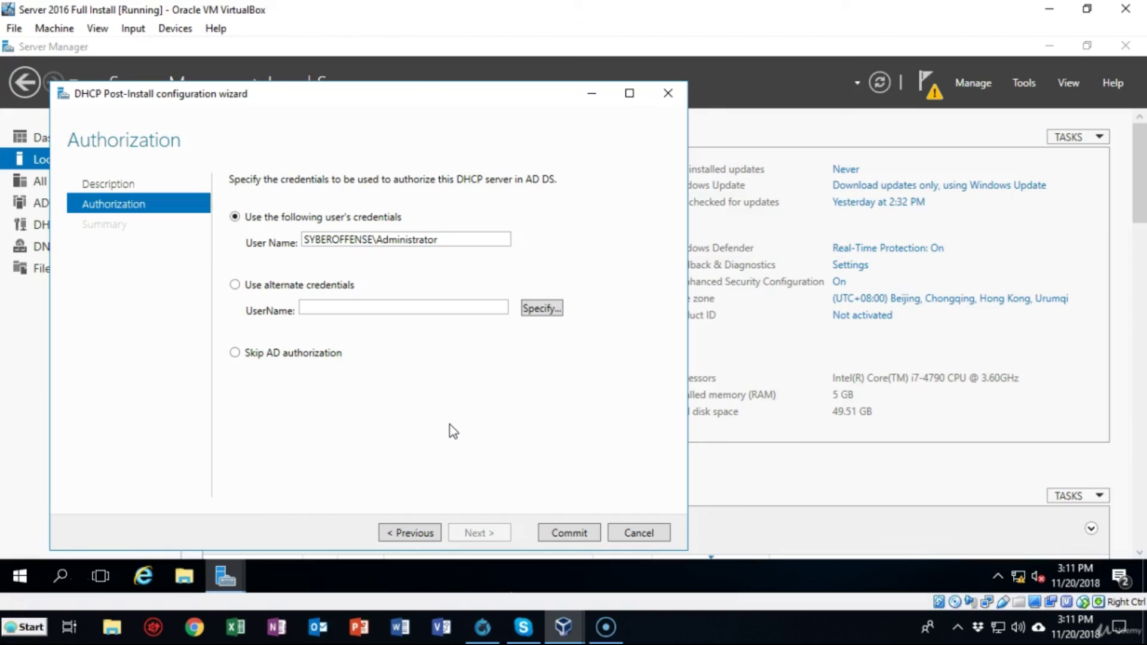
{"action": "left_click", "coordinate": [565, 532]}
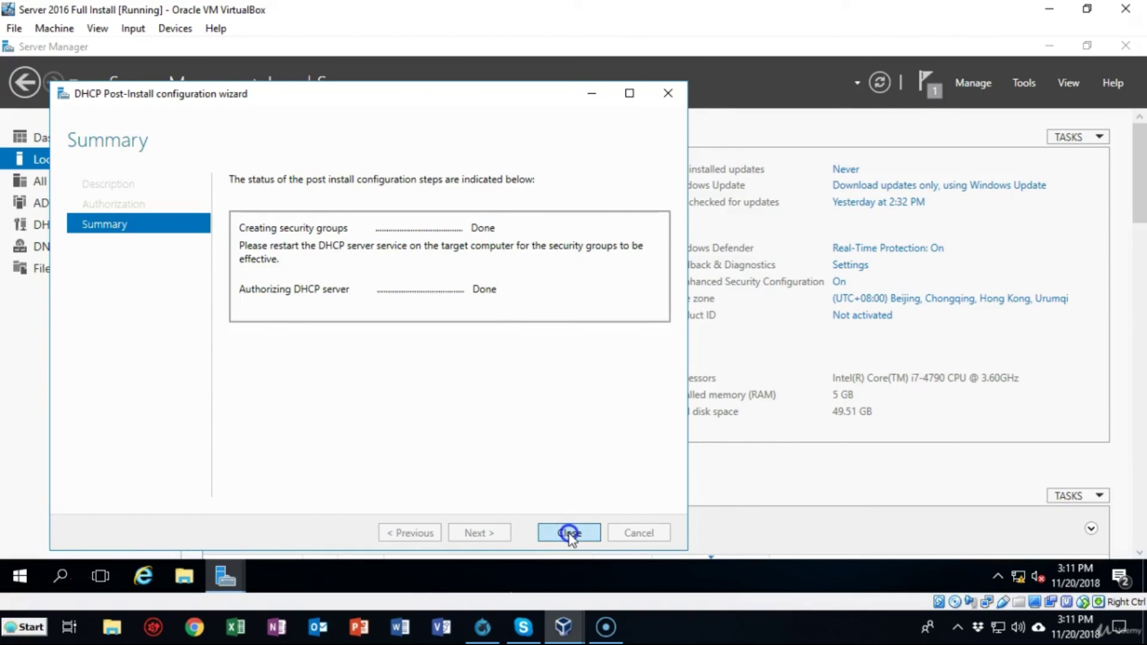
{"action": "left_click", "coordinate": [569, 533]}
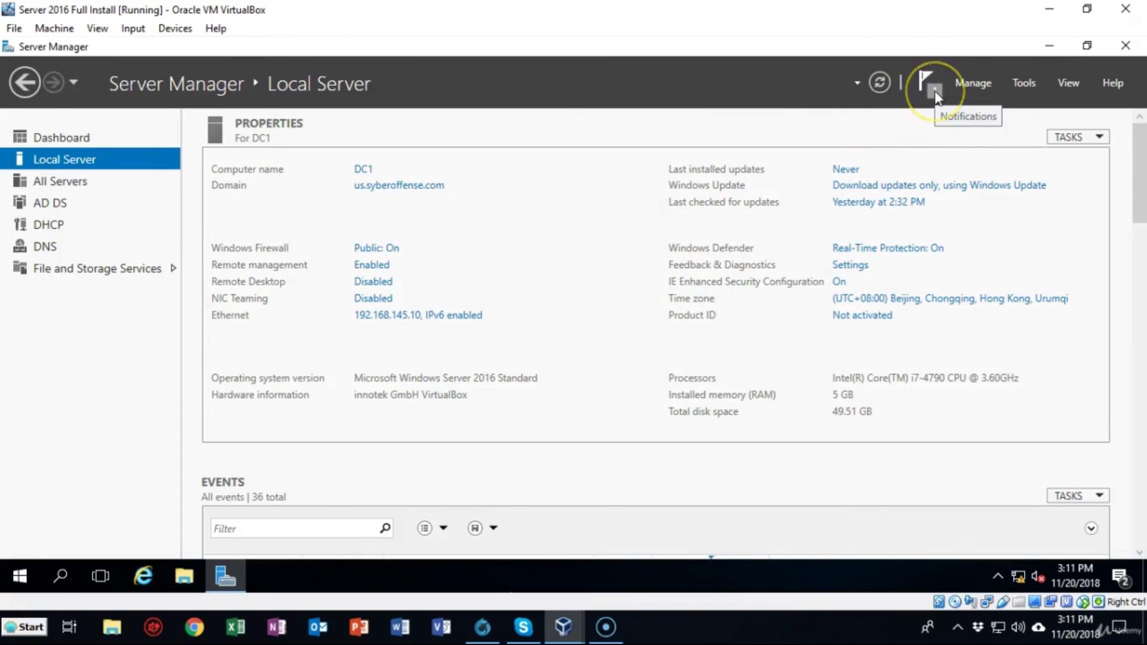